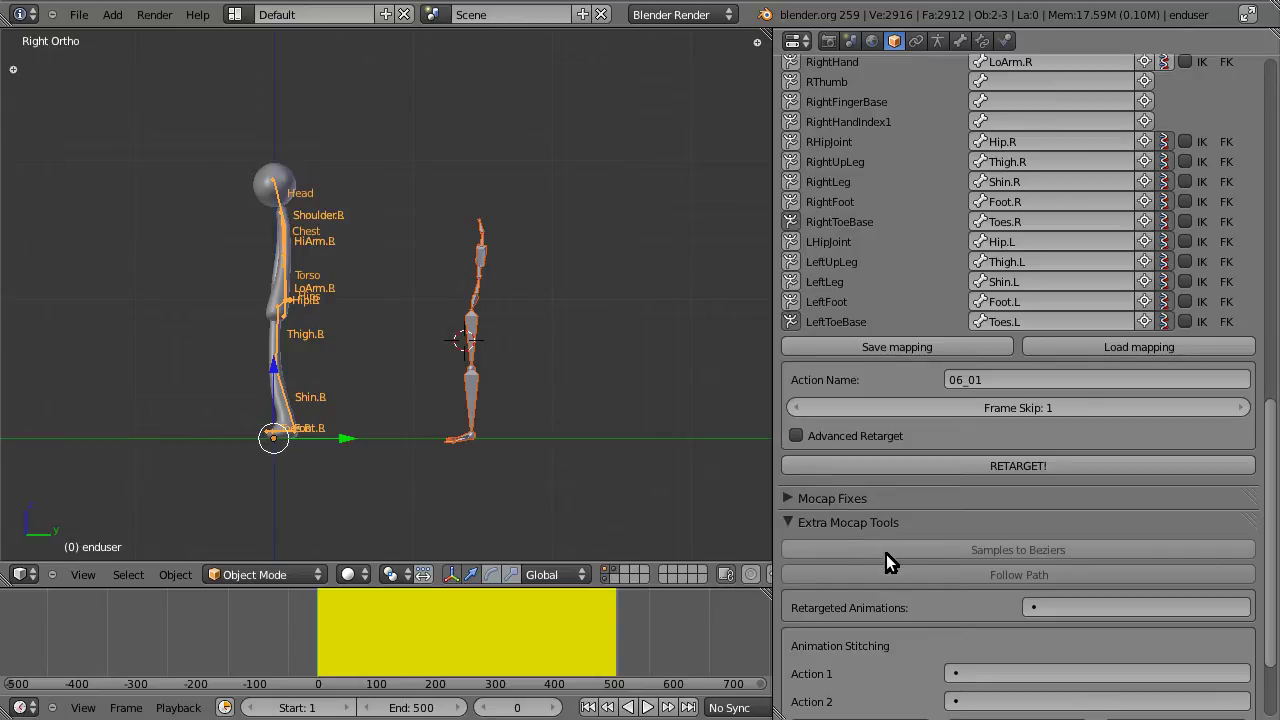
Browse the Mocap tools panel and scrub the 06_01 performer walk from frame 0 to 60.
scroll(925, 601, "down", 3)
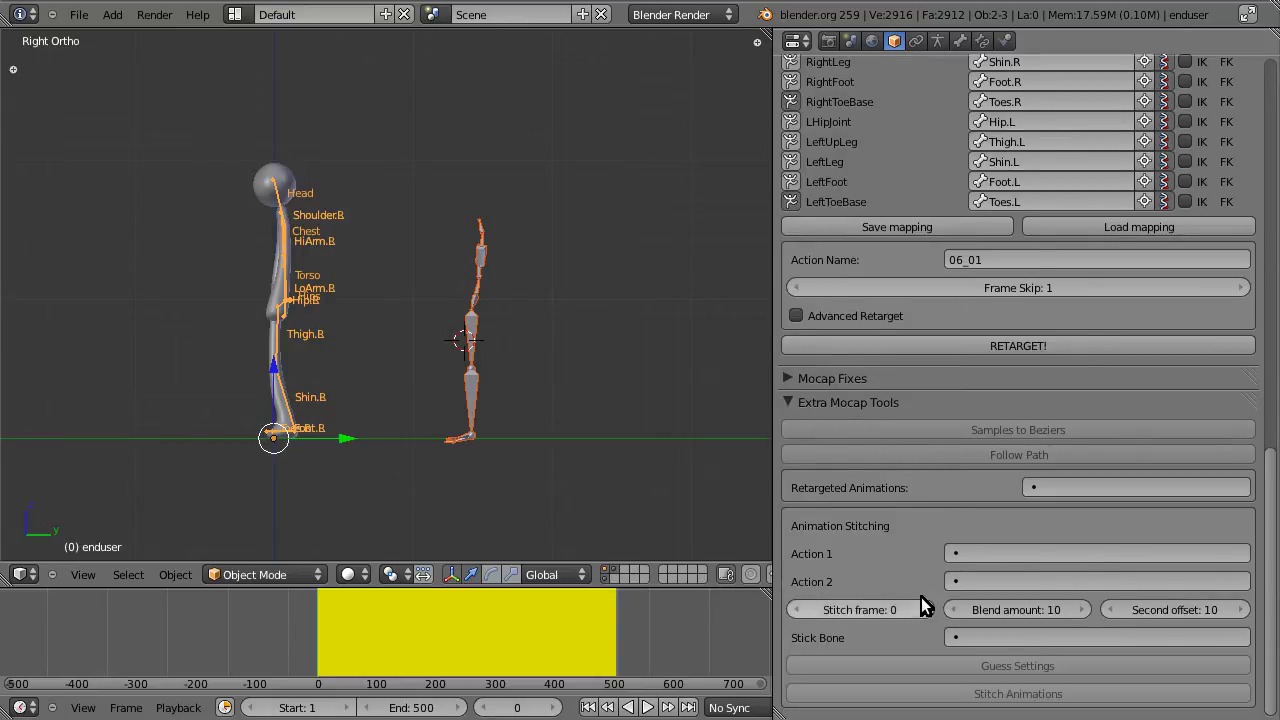
scroll(870, 562, "up", 1)
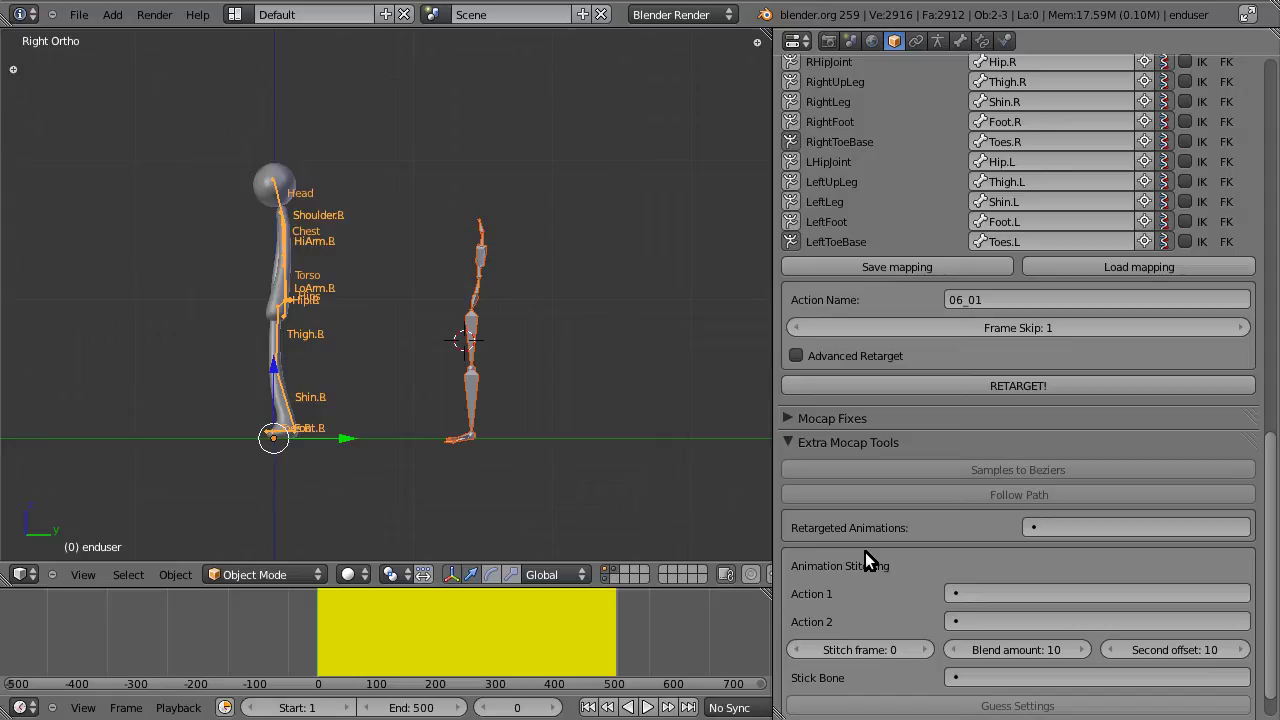
scroll(865, 556, "down", 1)
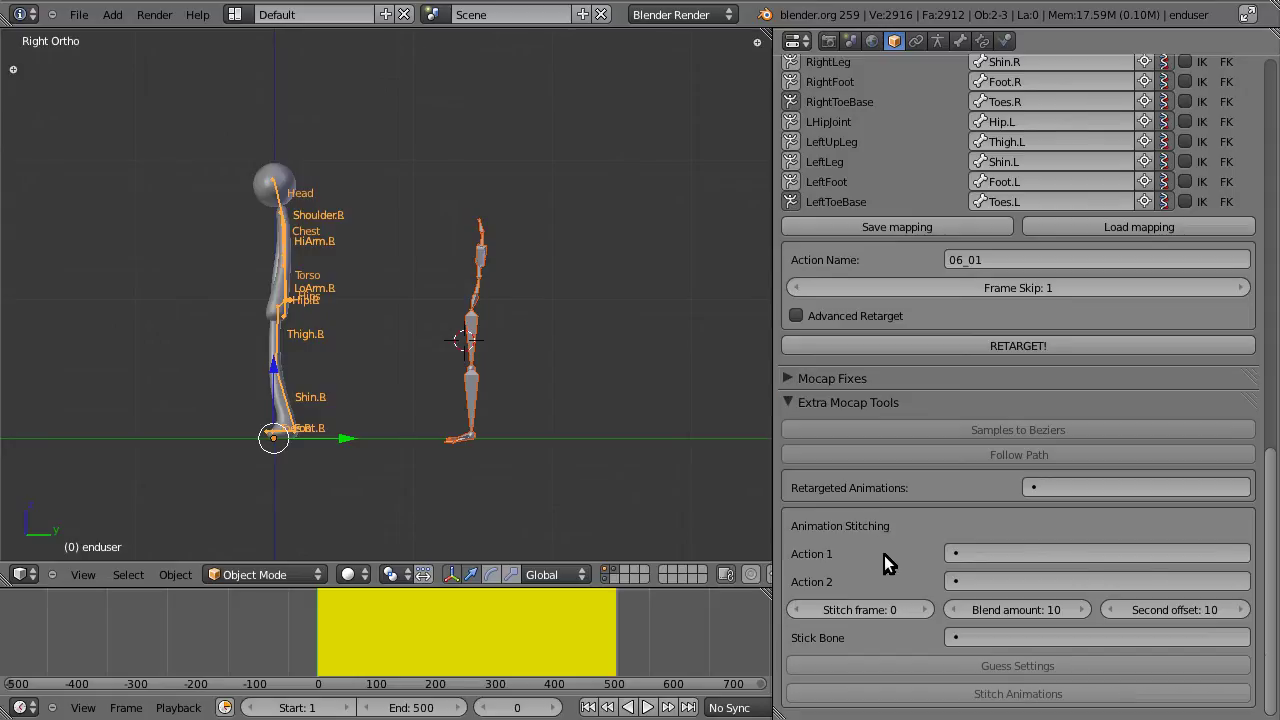
scroll(884, 555, "up", 5)
scroll(913, 573, "up", 5)
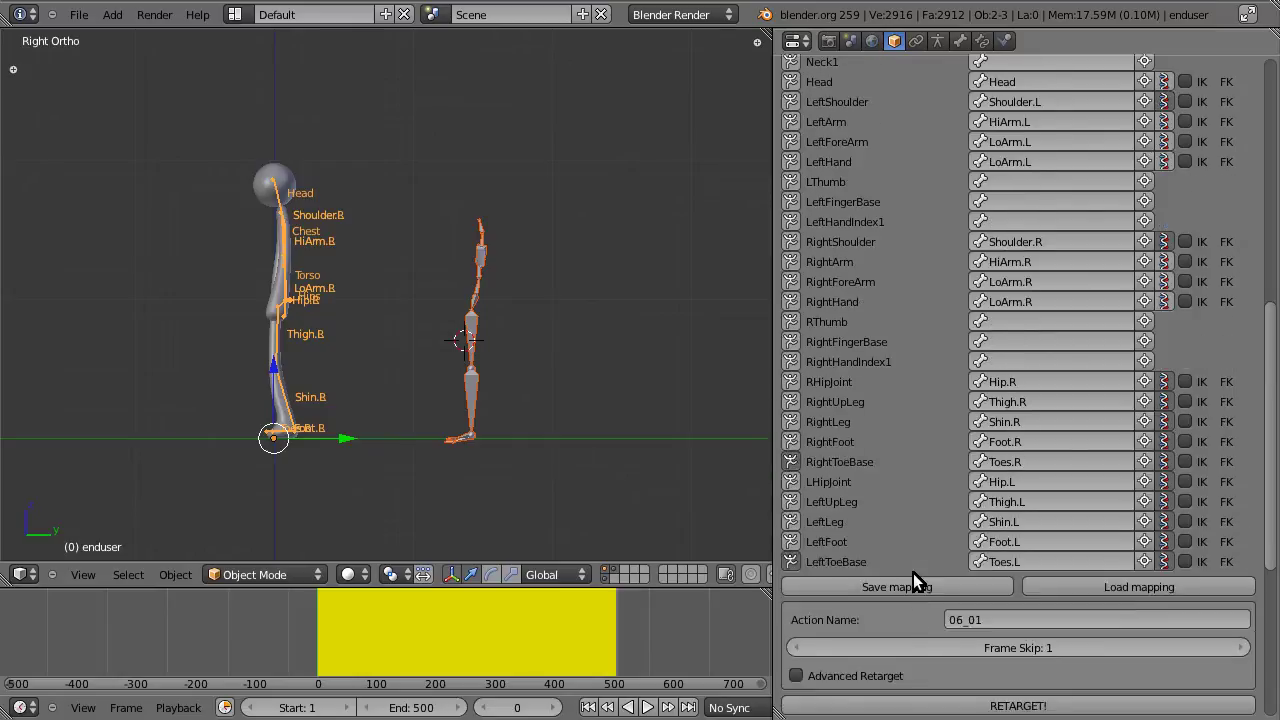
scroll(913, 573, "up", 4)
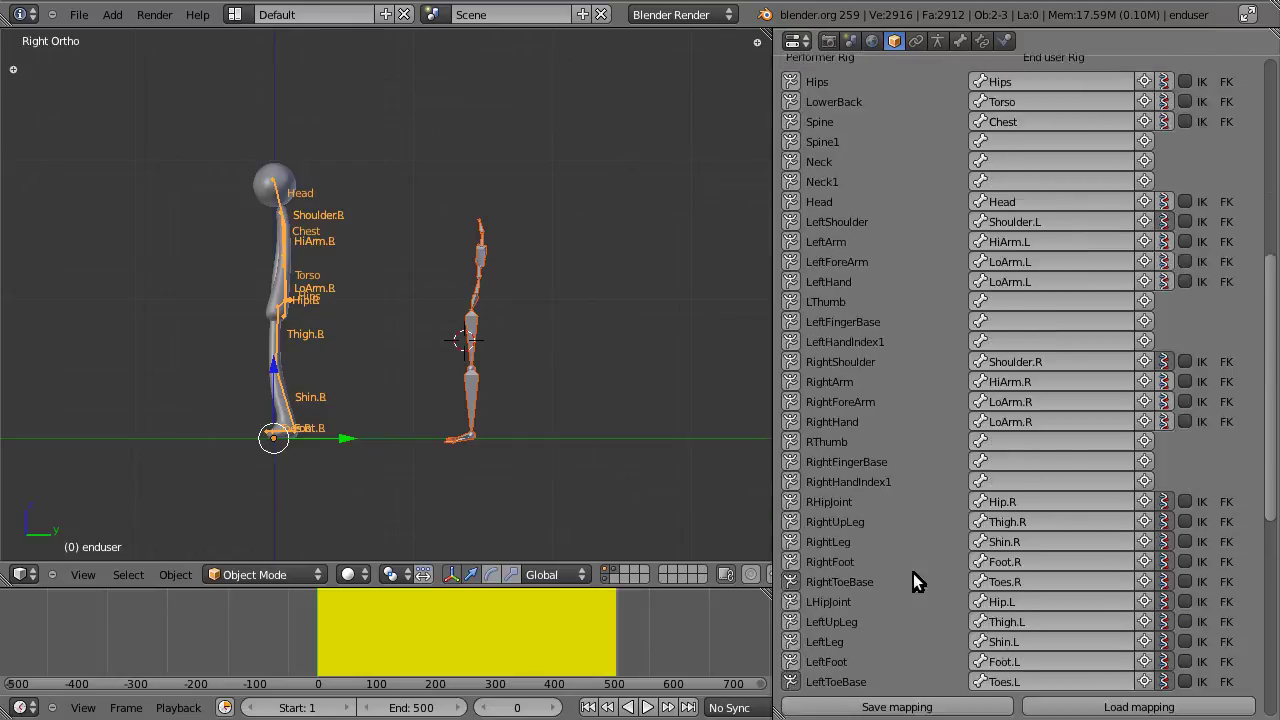
scroll(913, 573, "down", 6)
scroll(913, 573, "down", 5)
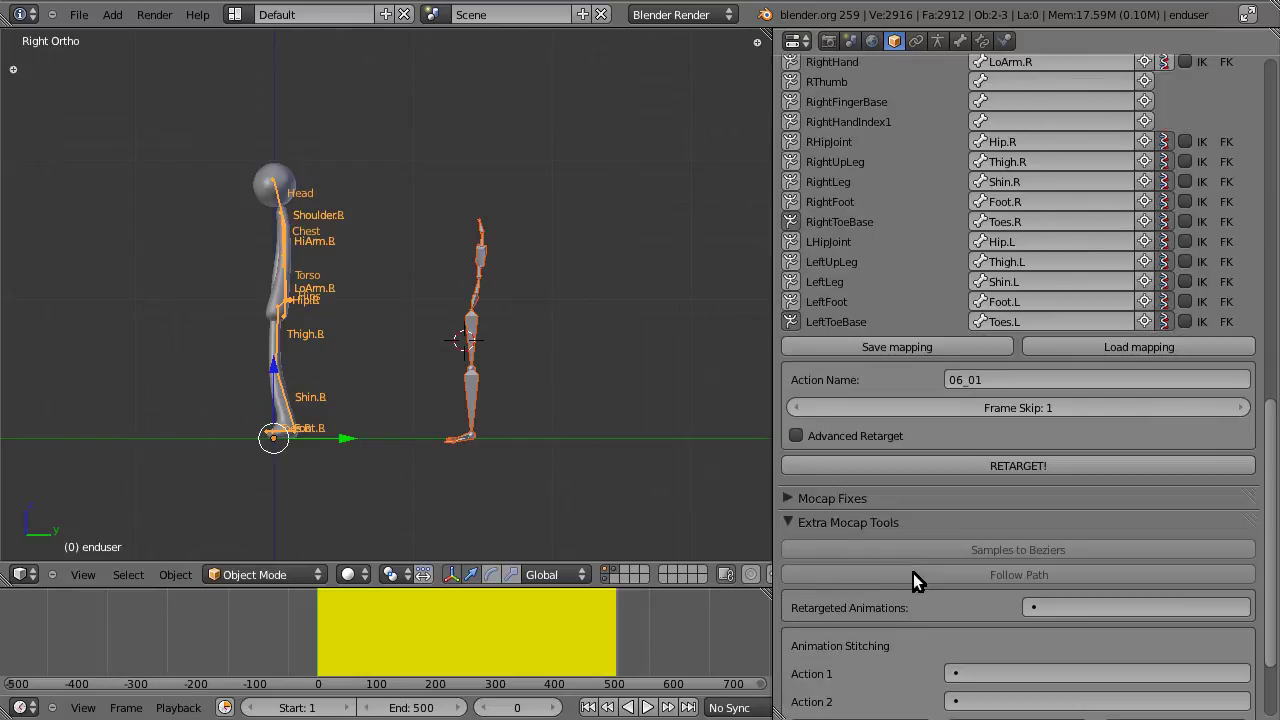
scroll(909, 573, "down", 2)
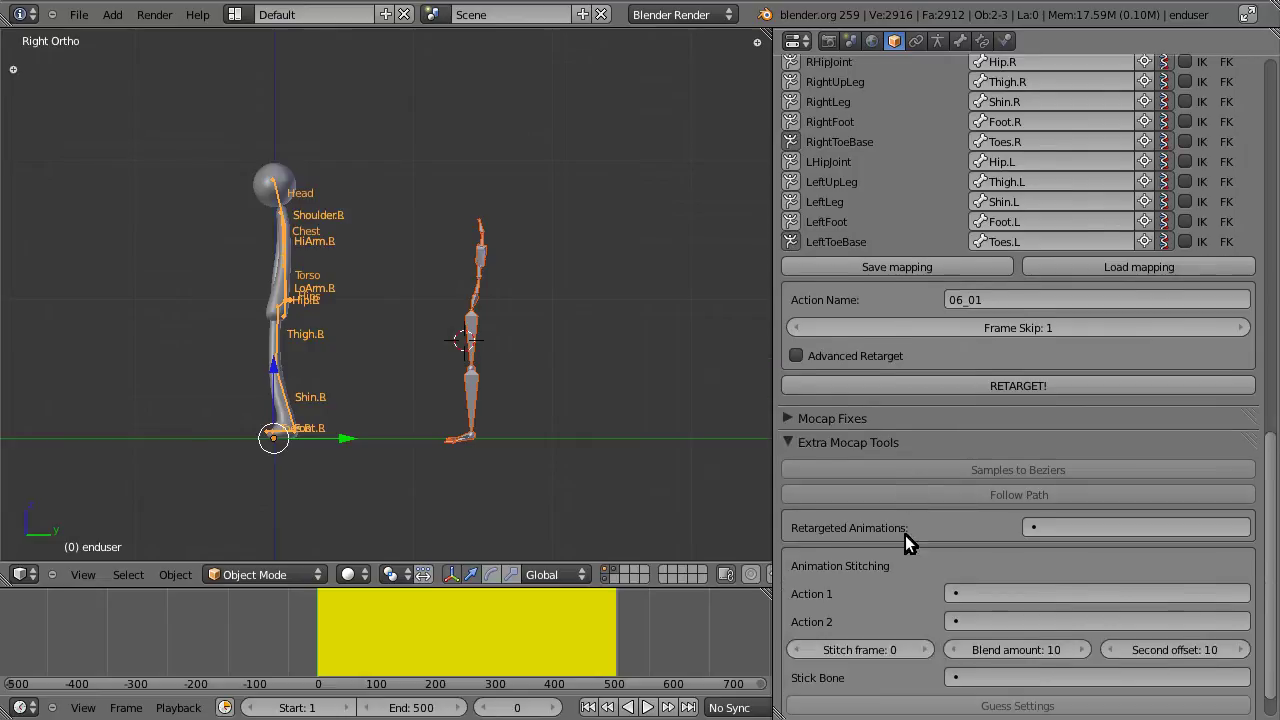
scroll(906, 579, "up", 8)
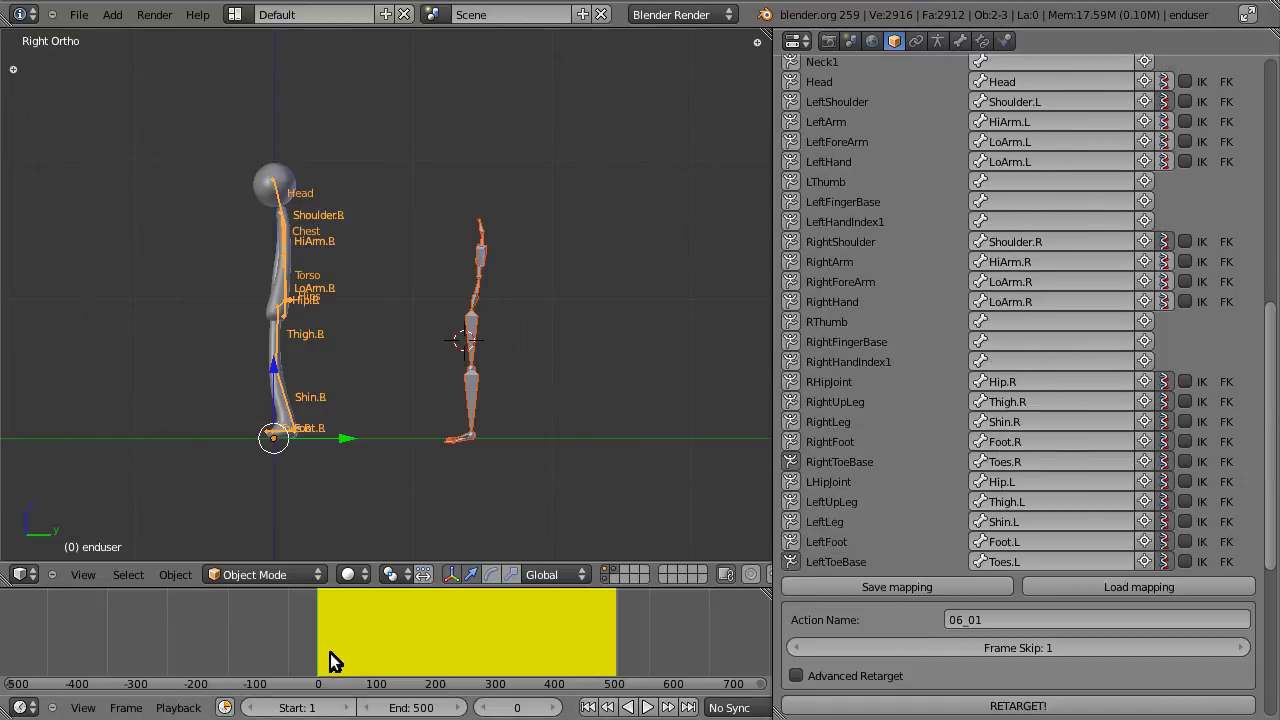
mouse_move(338, 652)
left_mouse_down()
mouse_move(480, 654)
mouse_move(353, 660)
left_mouse_up()
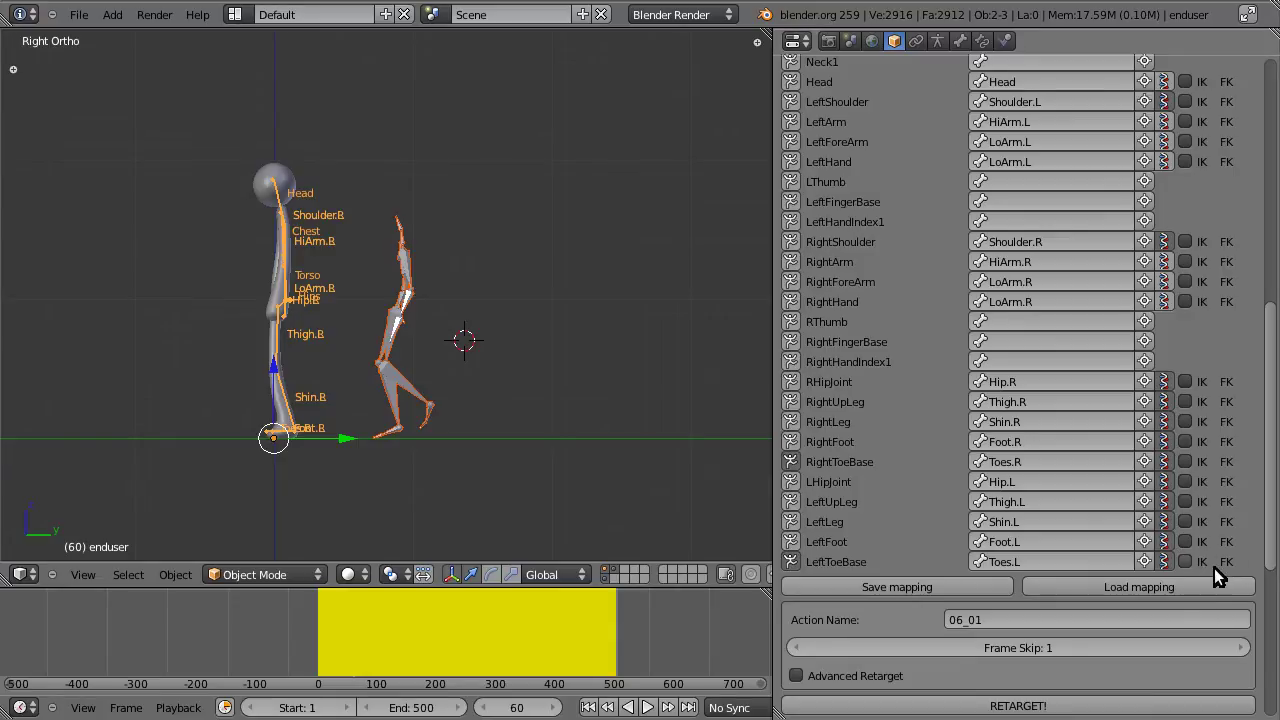
scroll(1218, 576, "up", 4)
scroll(1200, 364, "down", 4)
scroll(1105, 564, "down", 3)
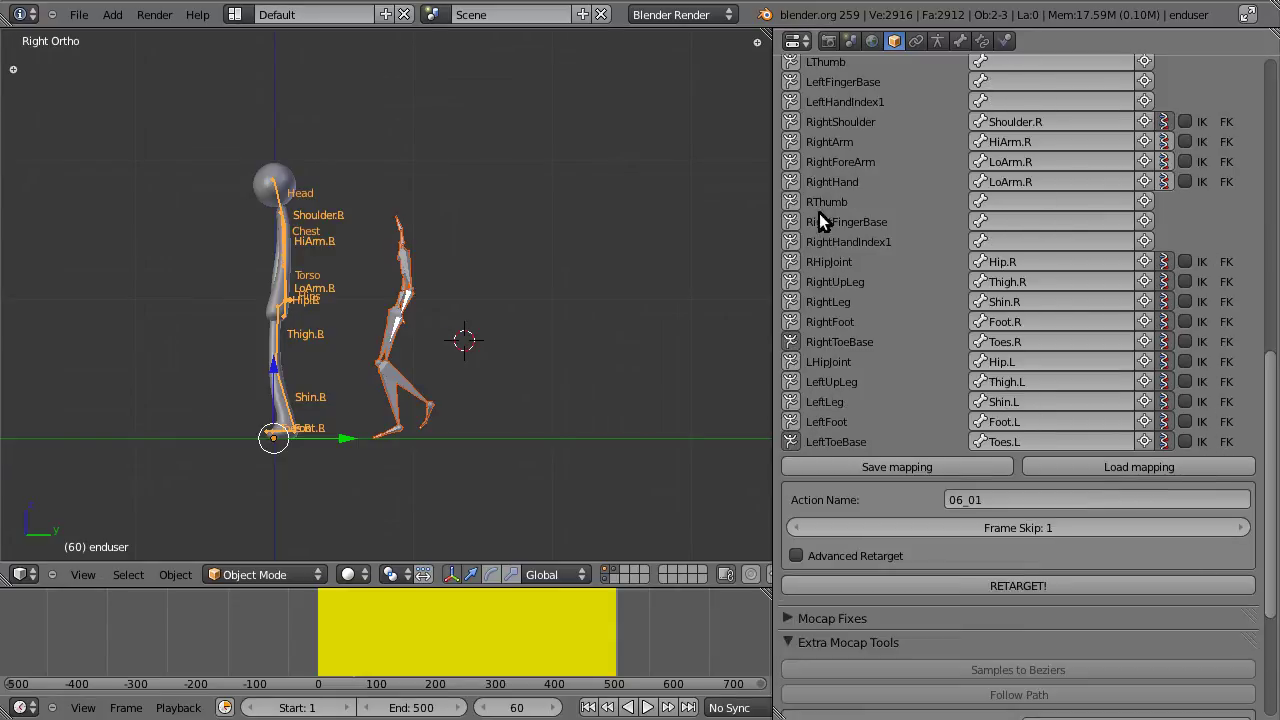
Run RETARGET! for the 06_01 walk, then scrub to frame 48 to check the enduser rig.
left_click(1040, 585)
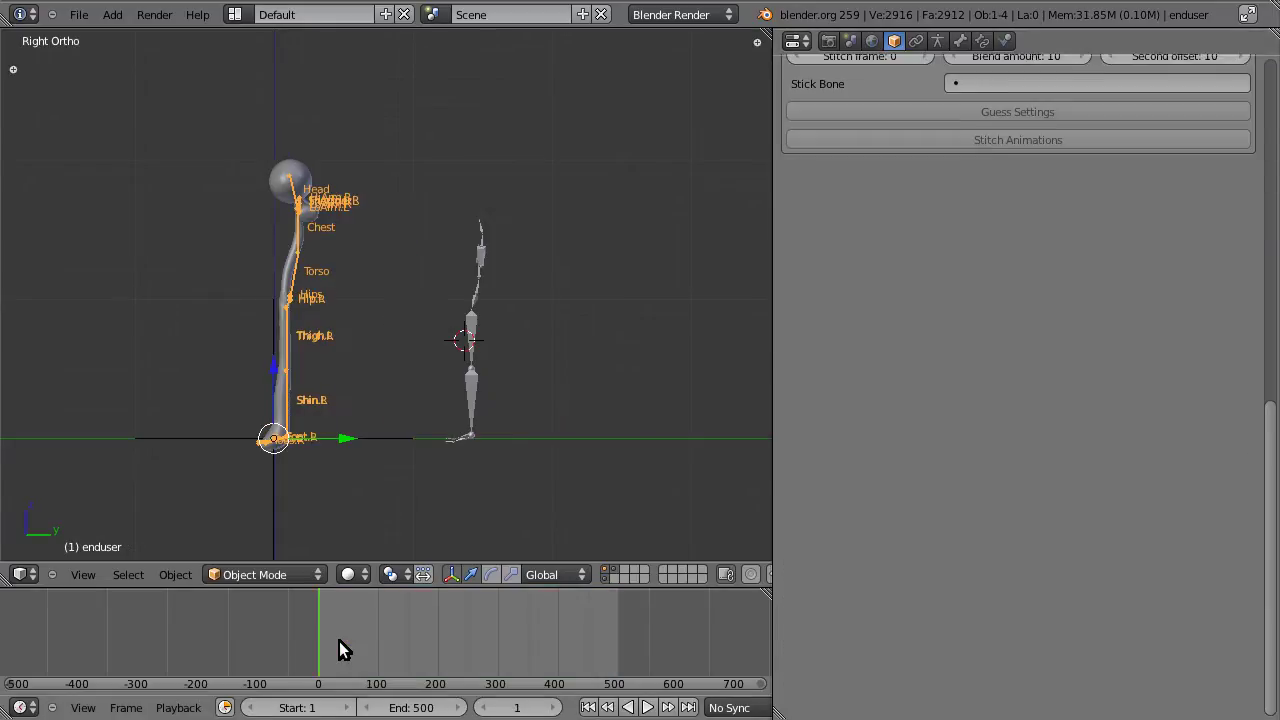
mouse_move(339, 641)
left_mouse_down()
mouse_move(432, 648)
mouse_move(347, 648)
left_mouse_up()
Start a BVH import and select 06_05.bvh from the GSOC/bvh/06 folder.
left_click(80, 14)
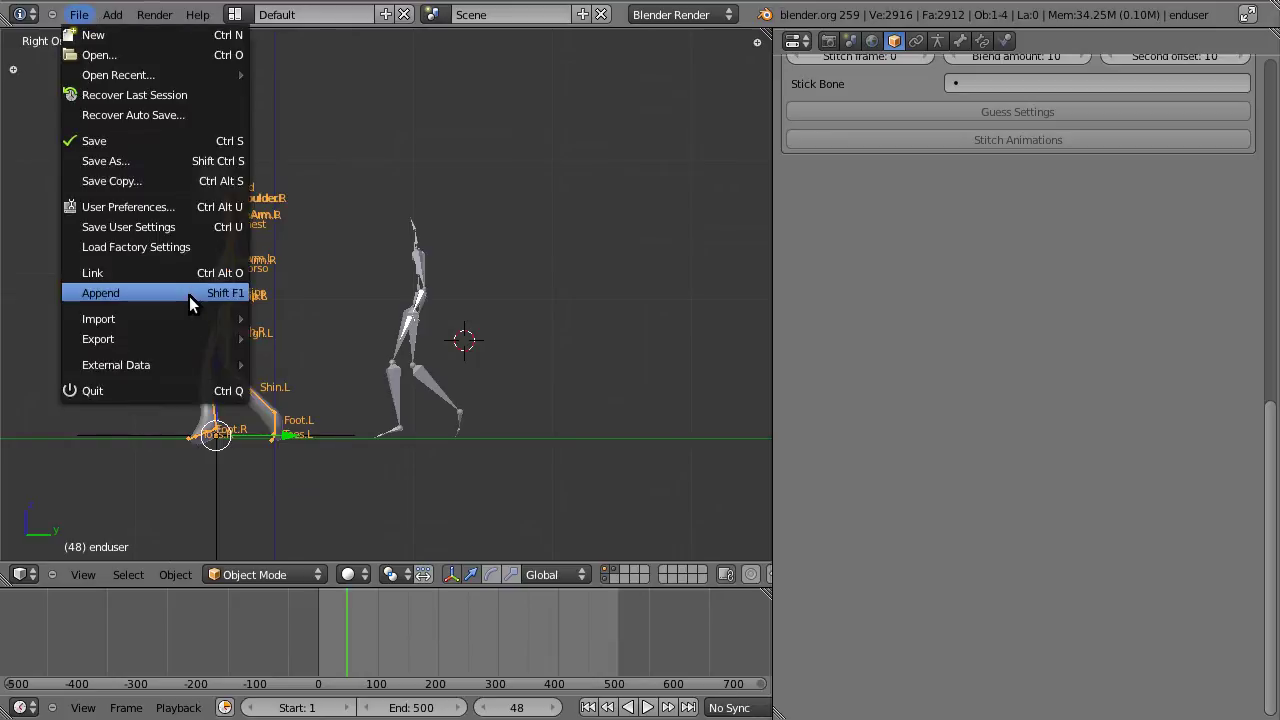
mouse_move(200, 318)
left_click(331, 320)
left_click(295, 147)
left_click(279, 166)
left_click(316, 142)
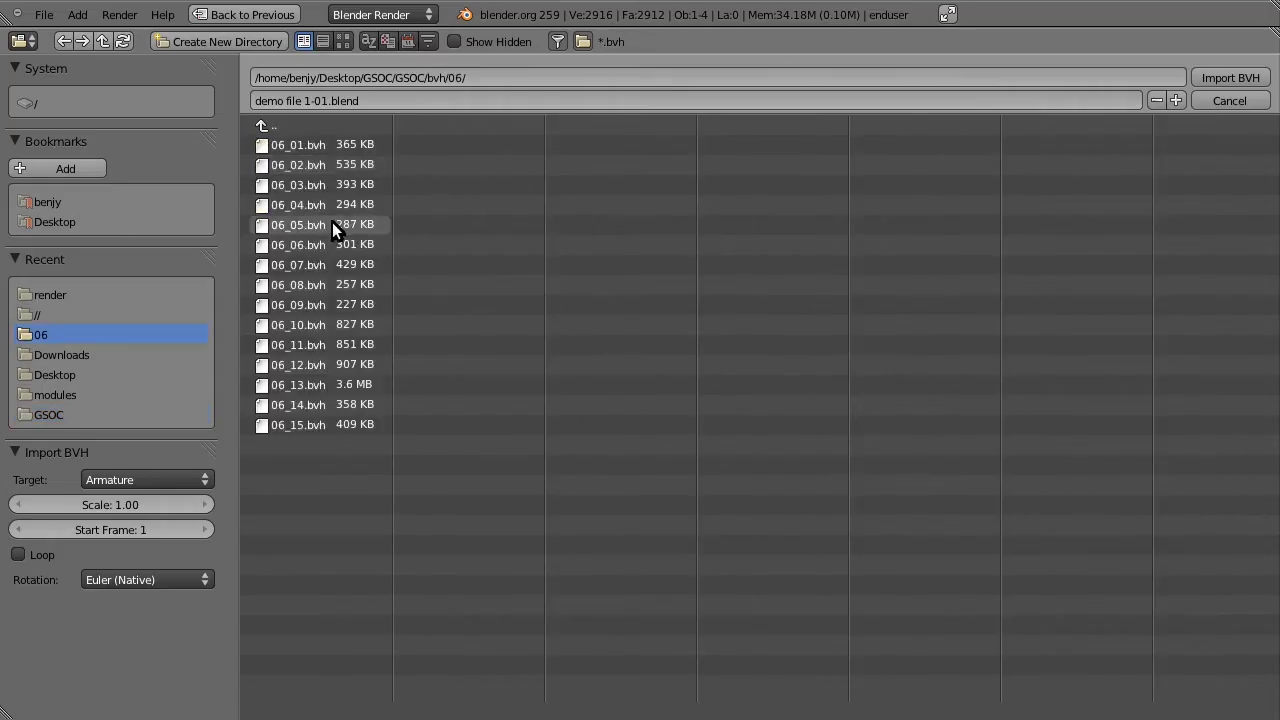
left_click(331, 222)
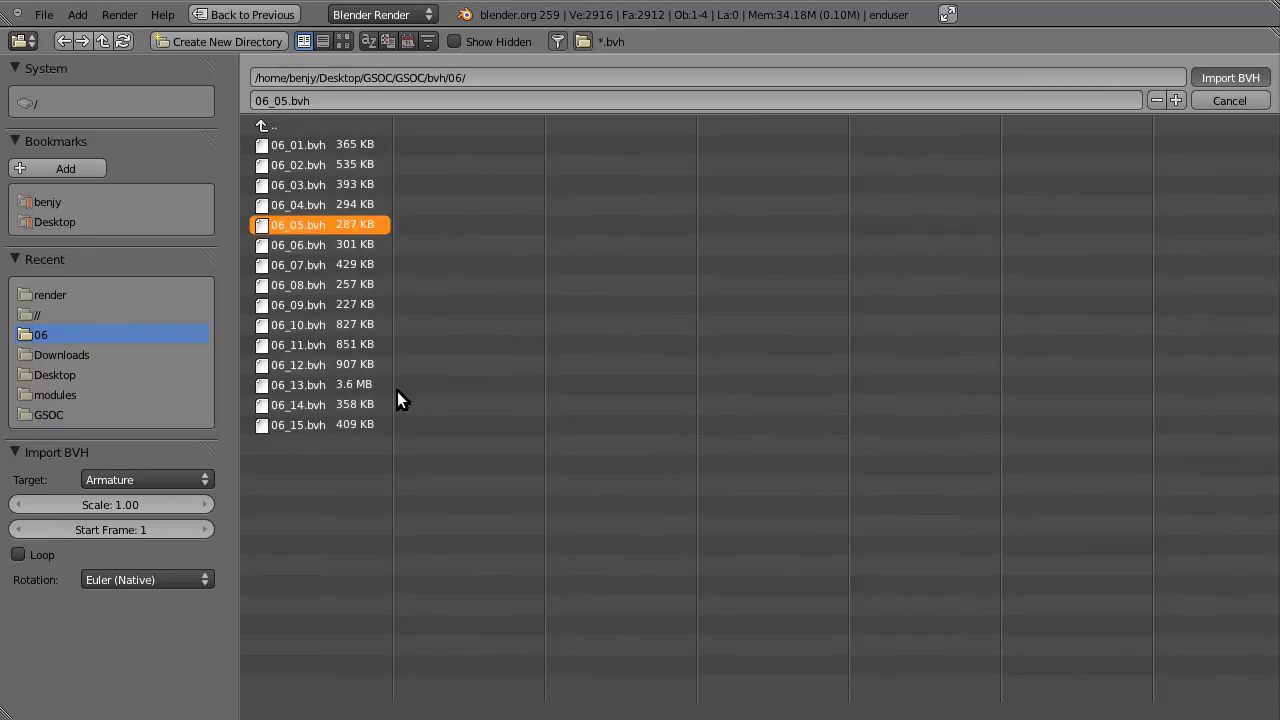
Import 06_05.bvh, select the new skeleton, frame it and switch to wireframe view.
key("Return")
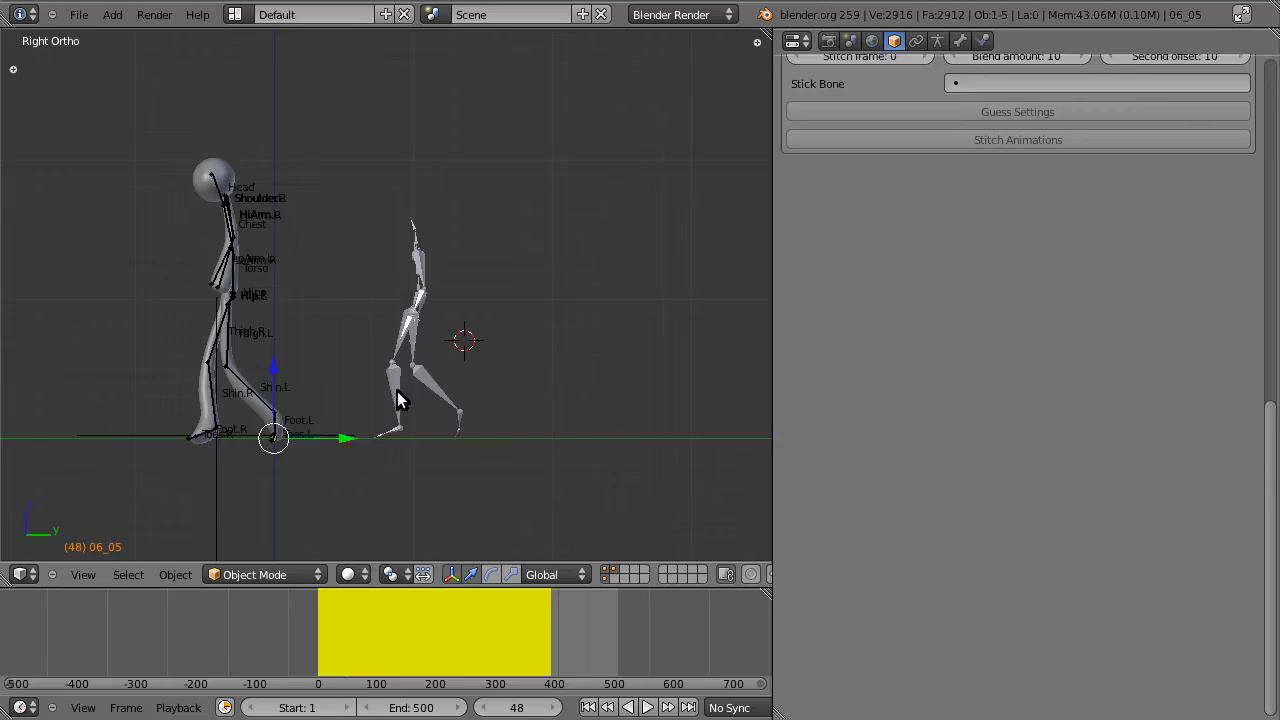
right_click(397, 391)
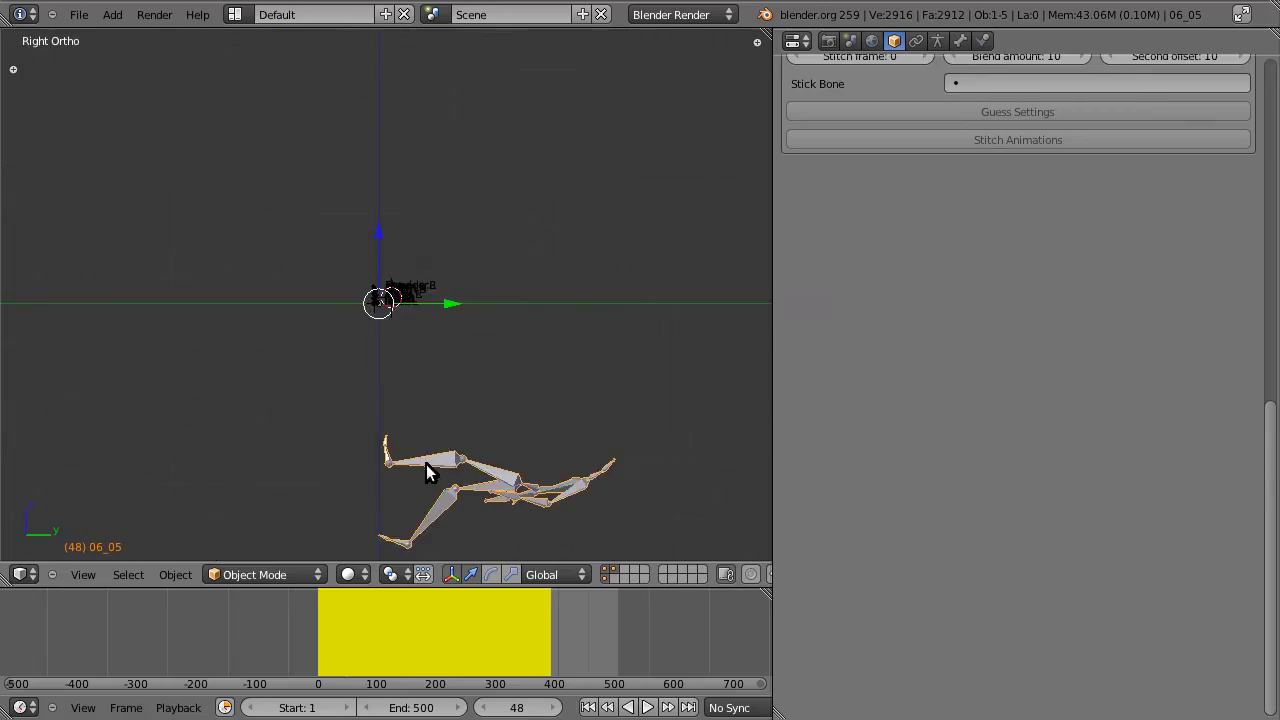
key("alt+r")
key("KP_Decimal")
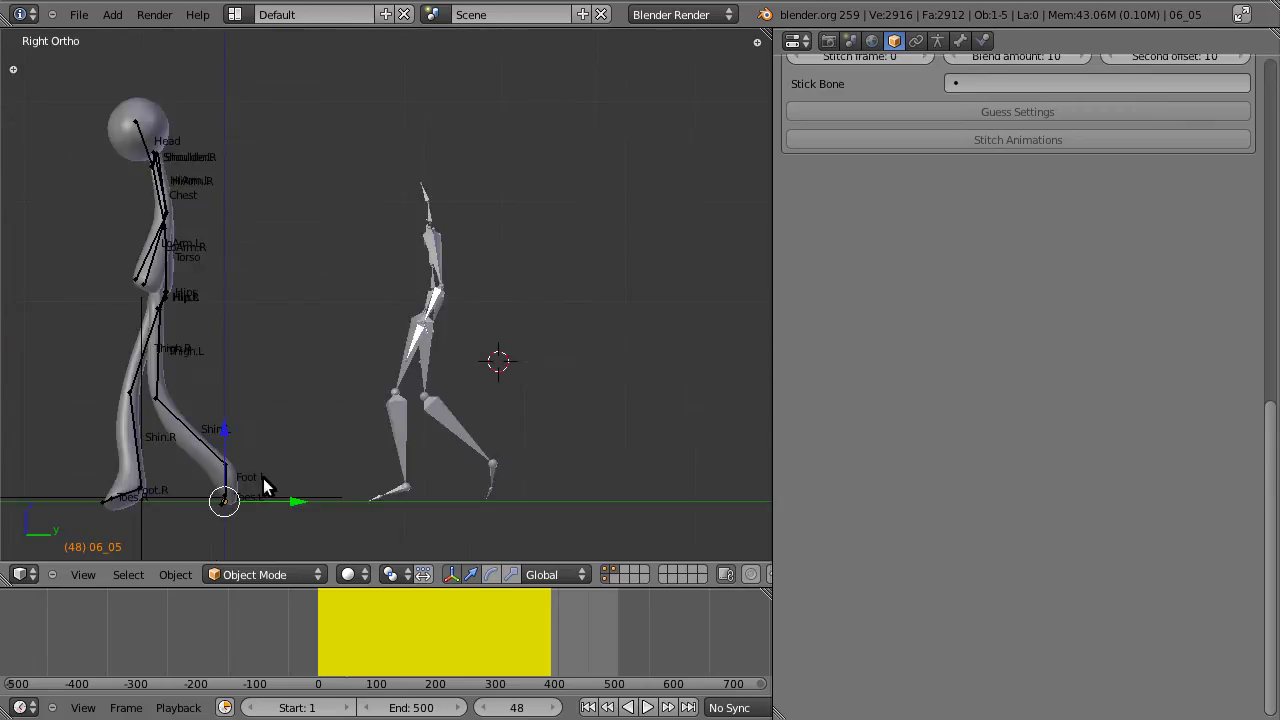
key("z")
With the enduser armature also selected, load the saved bone mapping, then select 06_05 alone.
scroll(145, 484, "up", 4)
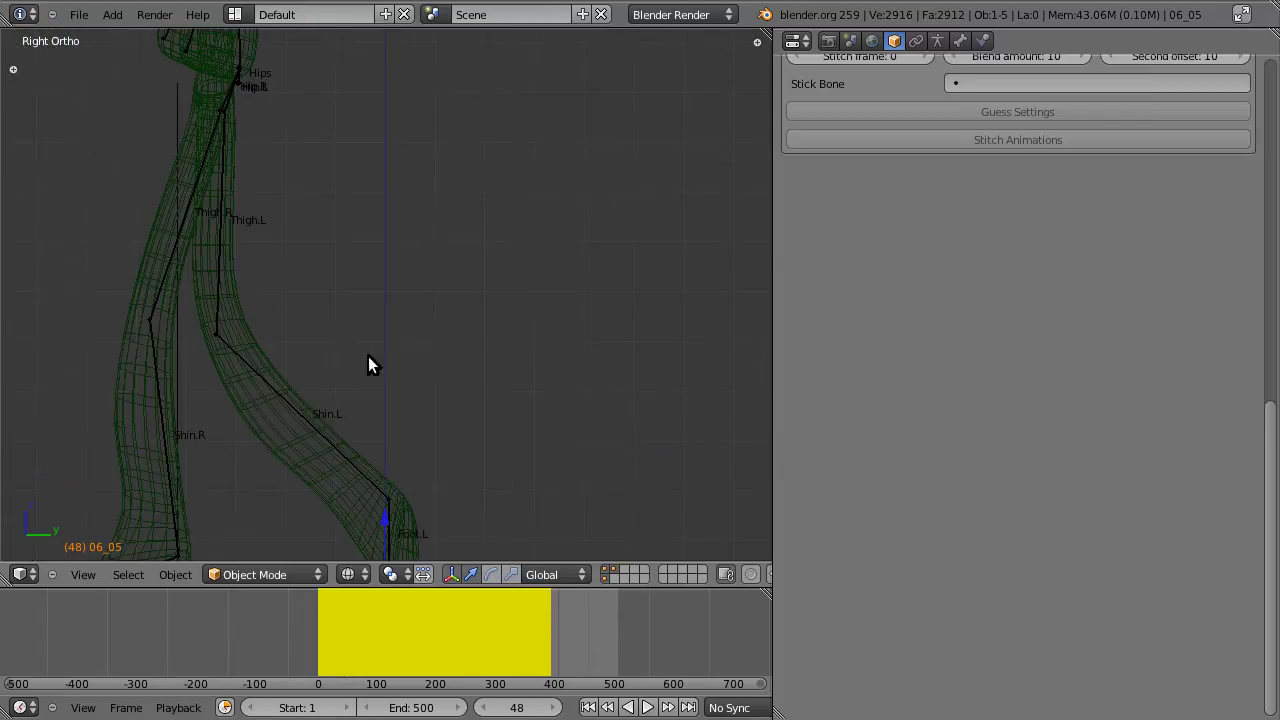
right_click(234, 353, "shift")
scroll(486, 443, "down", 8)
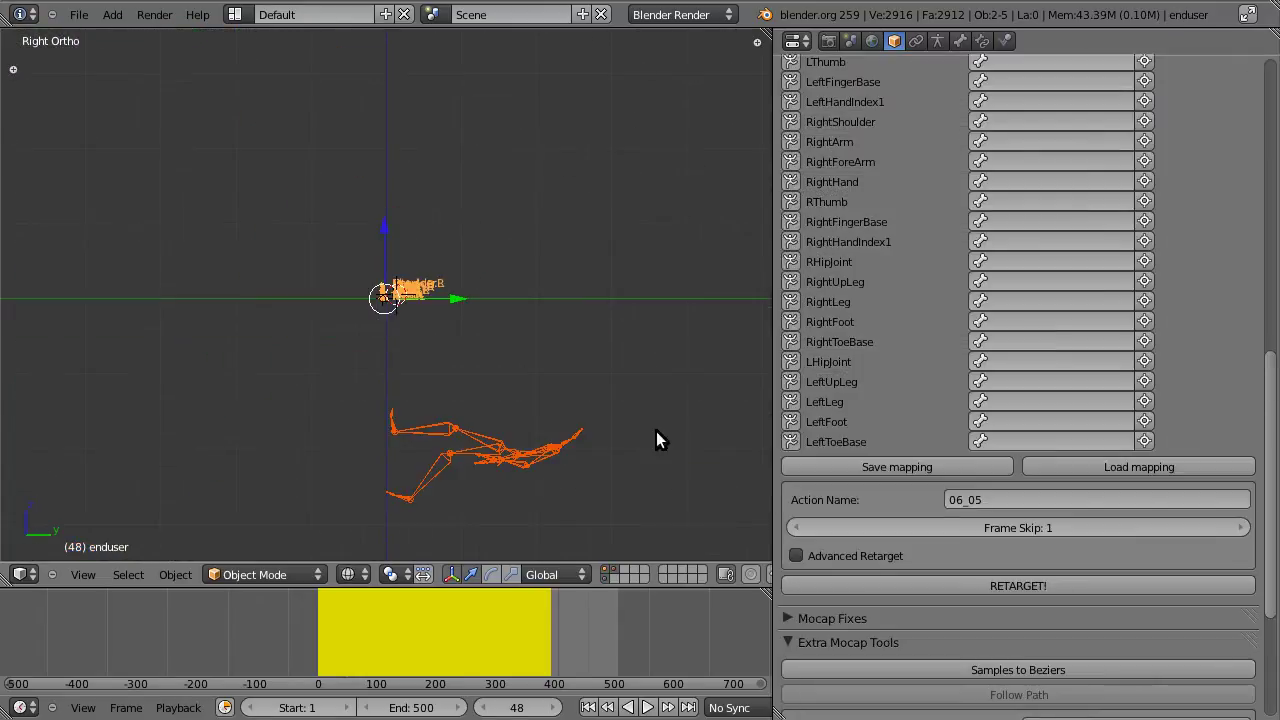
left_click(1110, 465)
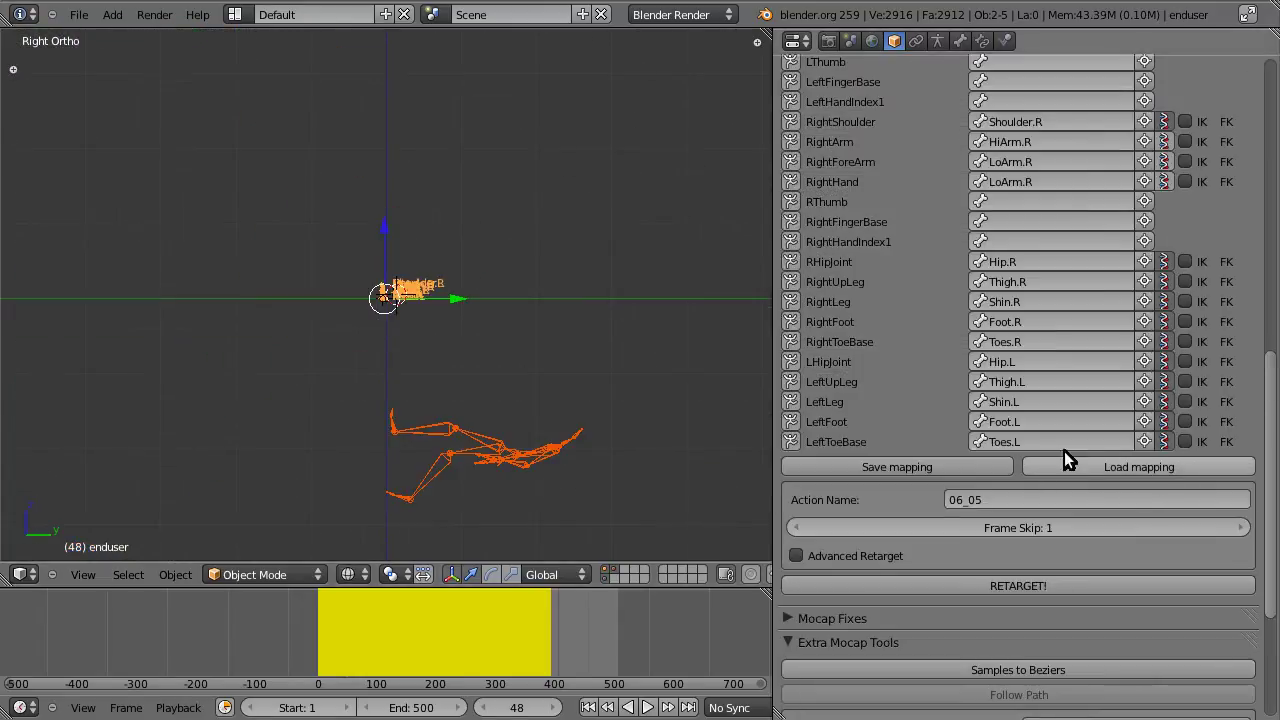
scroll(1086, 184, "up", 7)
scroll(1074, 100, "down", 1)
scroll(1085, 321, "up", 3)
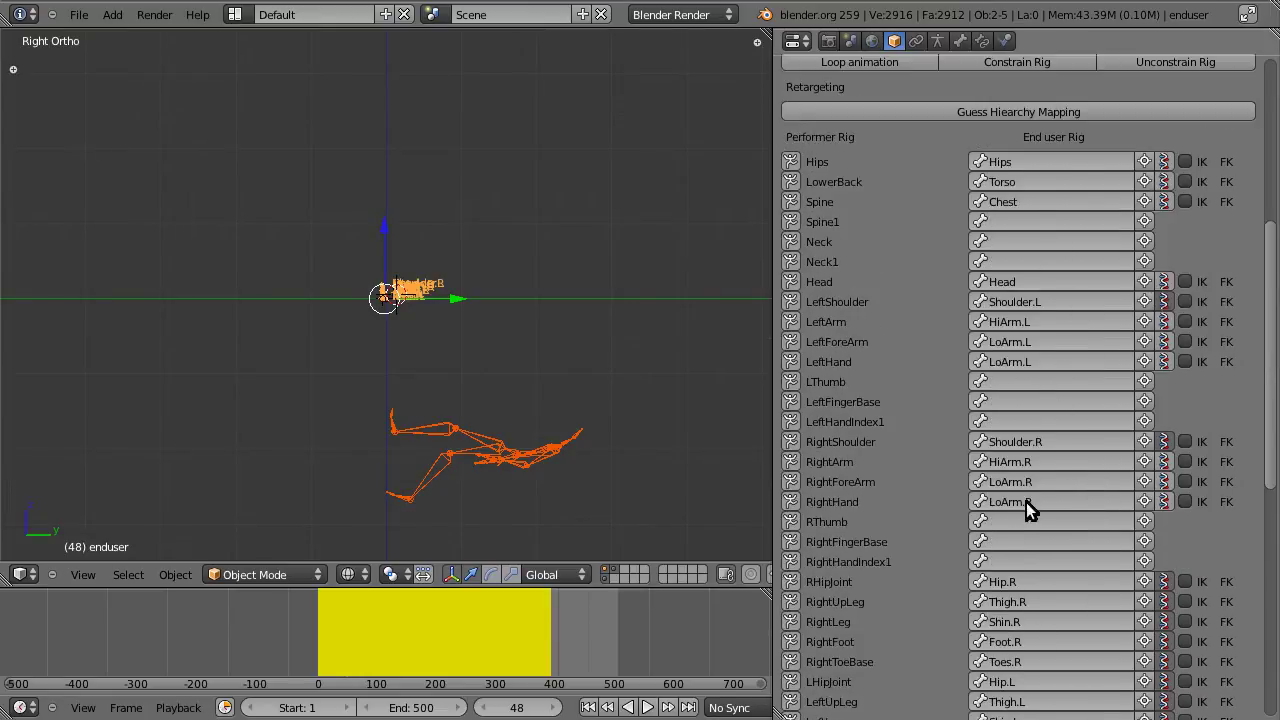
scroll(900, 520, "up", 2)
scroll(519, 455, "up", 1)
right_click(517, 487)
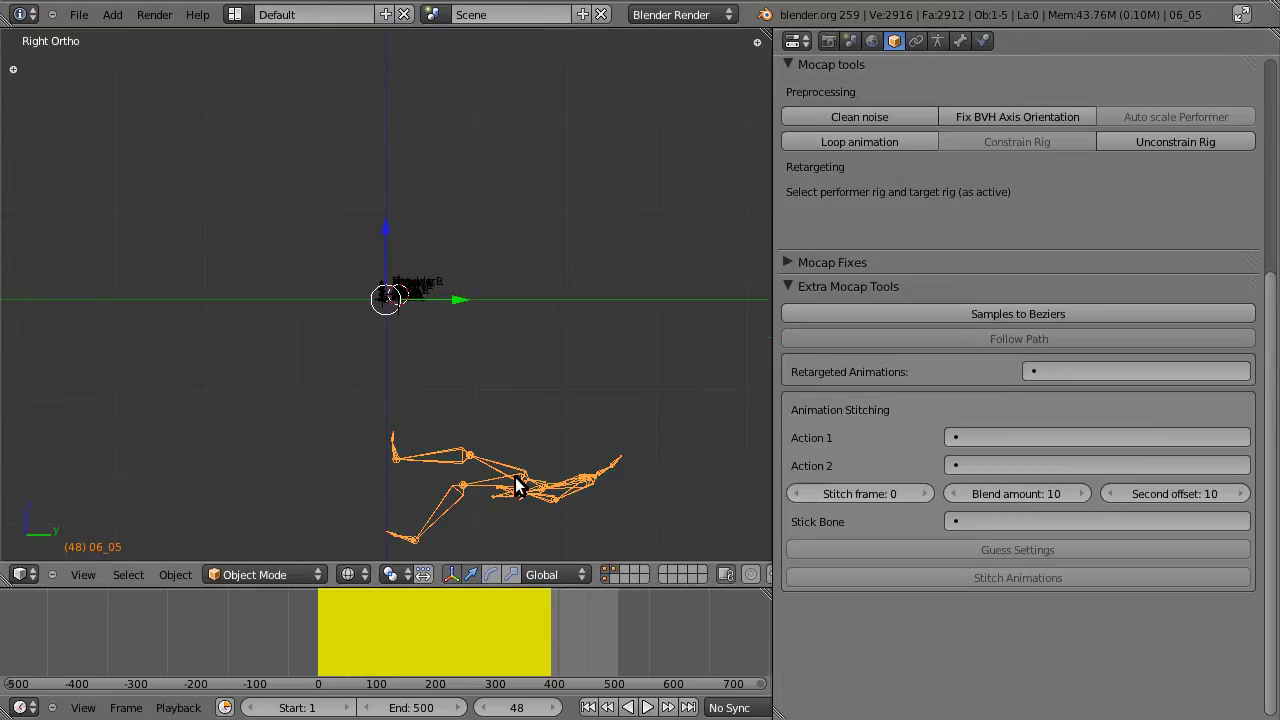
Fix the 06_05 performer's axes so it stands upright and scale it to match the enduser.
scroll(993, 161, "up", 1)
left_click(993, 157)
scroll(599, 308, "up", 15)
right_click(338, 418, "shift")
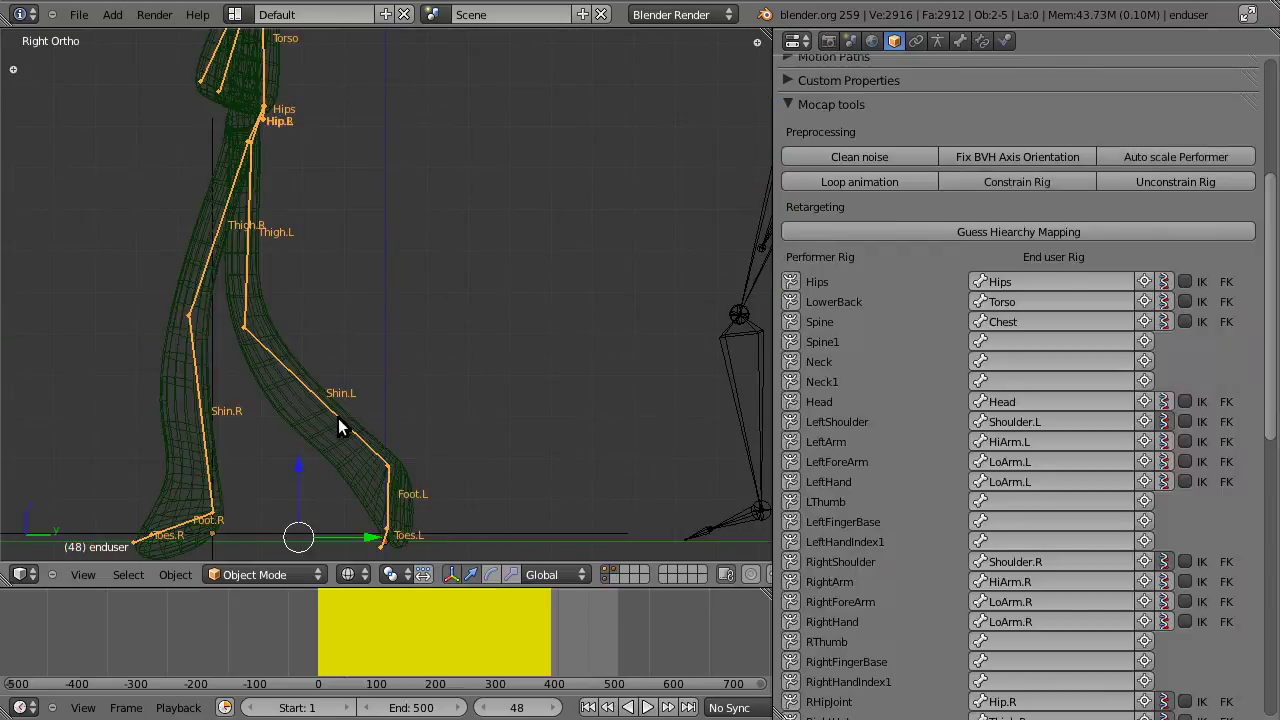
left_click(1221, 156)
scroll(658, 398, "down", 6)
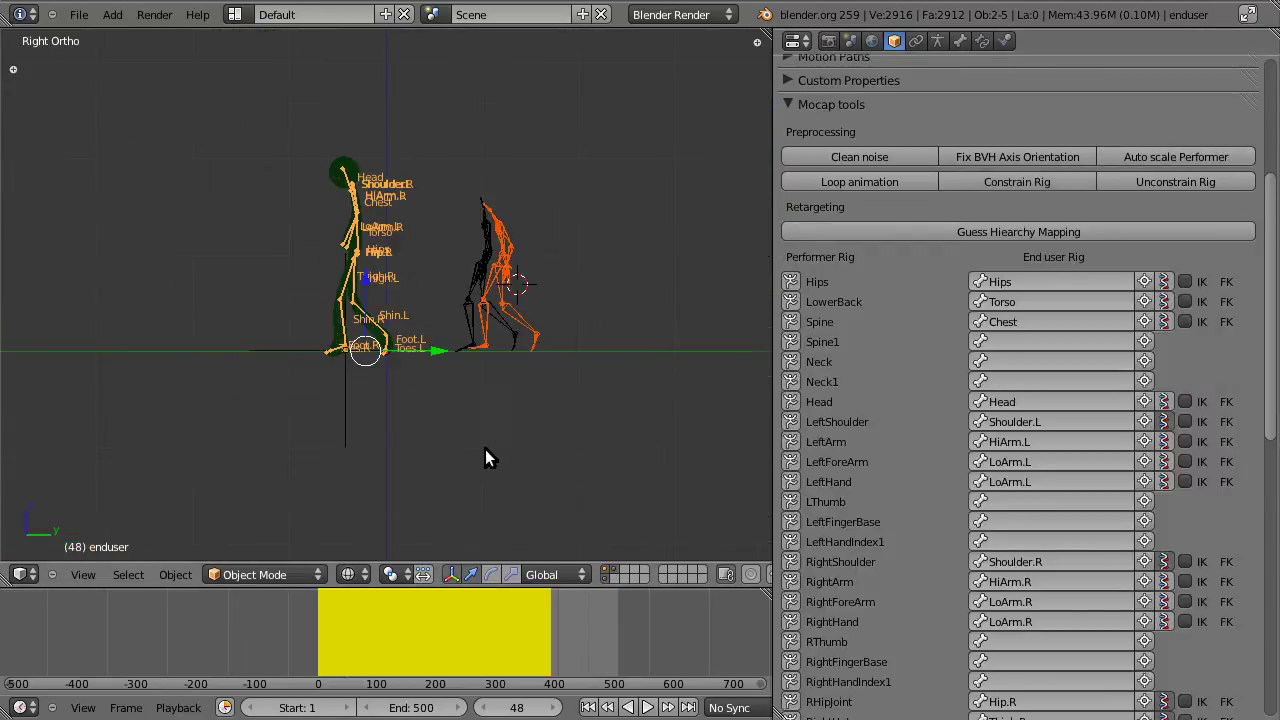
Preview both rigs at a later frame and scroll down to the RETARGET! button.
left_click_drag(321, 645, 497, 645)
scroll(1175, 500, "down", 6)
scroll(1175, 496, "down", 2)
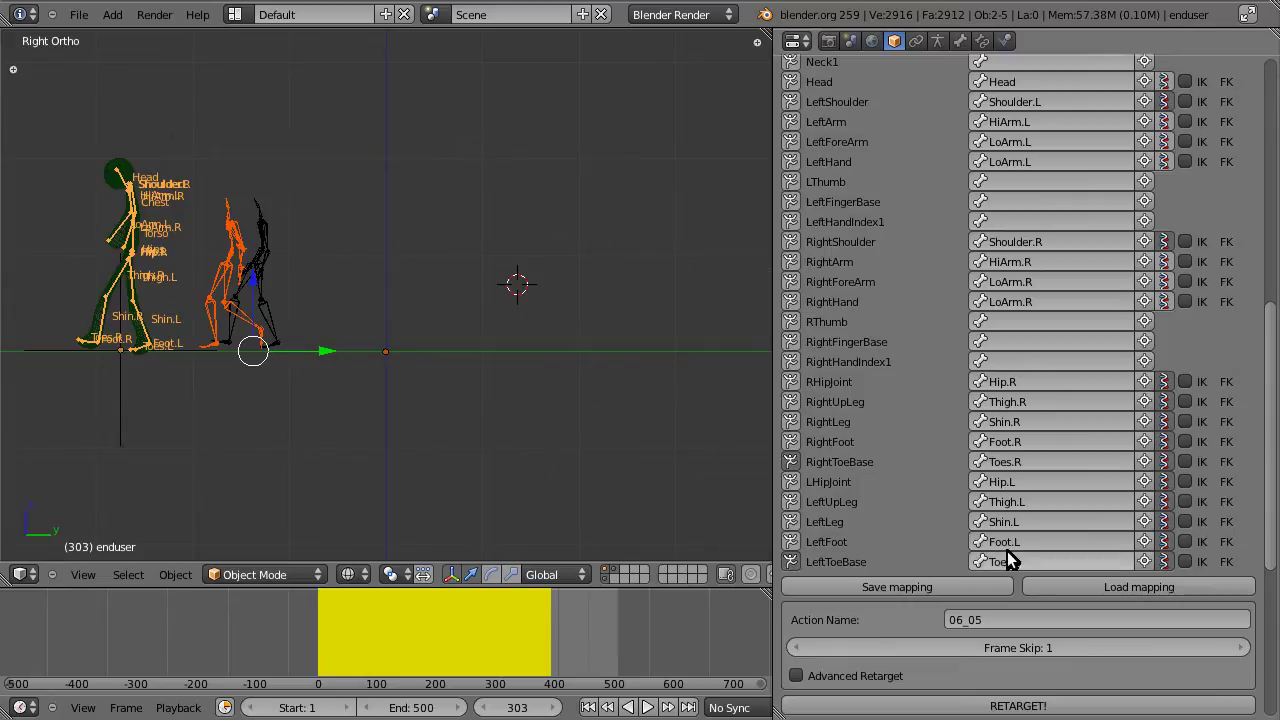
scroll(976, 545, "down", 2)
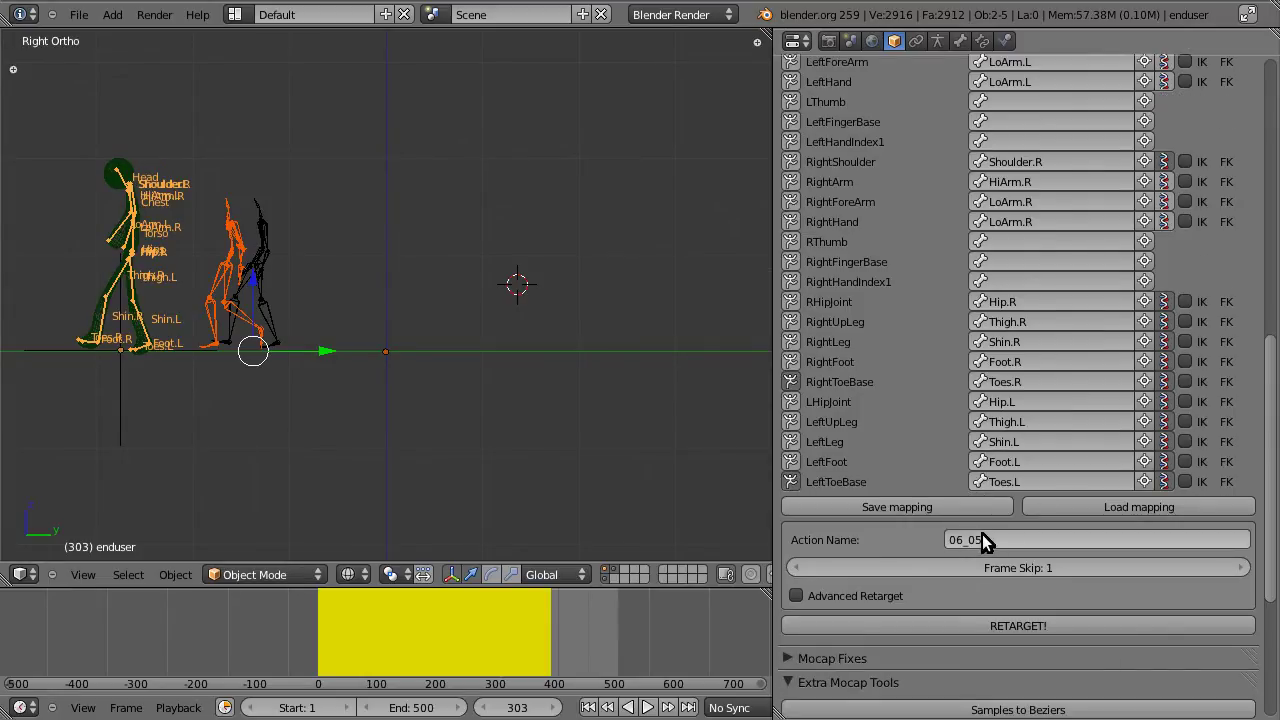
scroll(1000, 545, "down", 2)
Retarget 06_05 onto the enduser rig, scrub frames 135 to 391, and switch to Solid shading.
left_click(1096, 545)
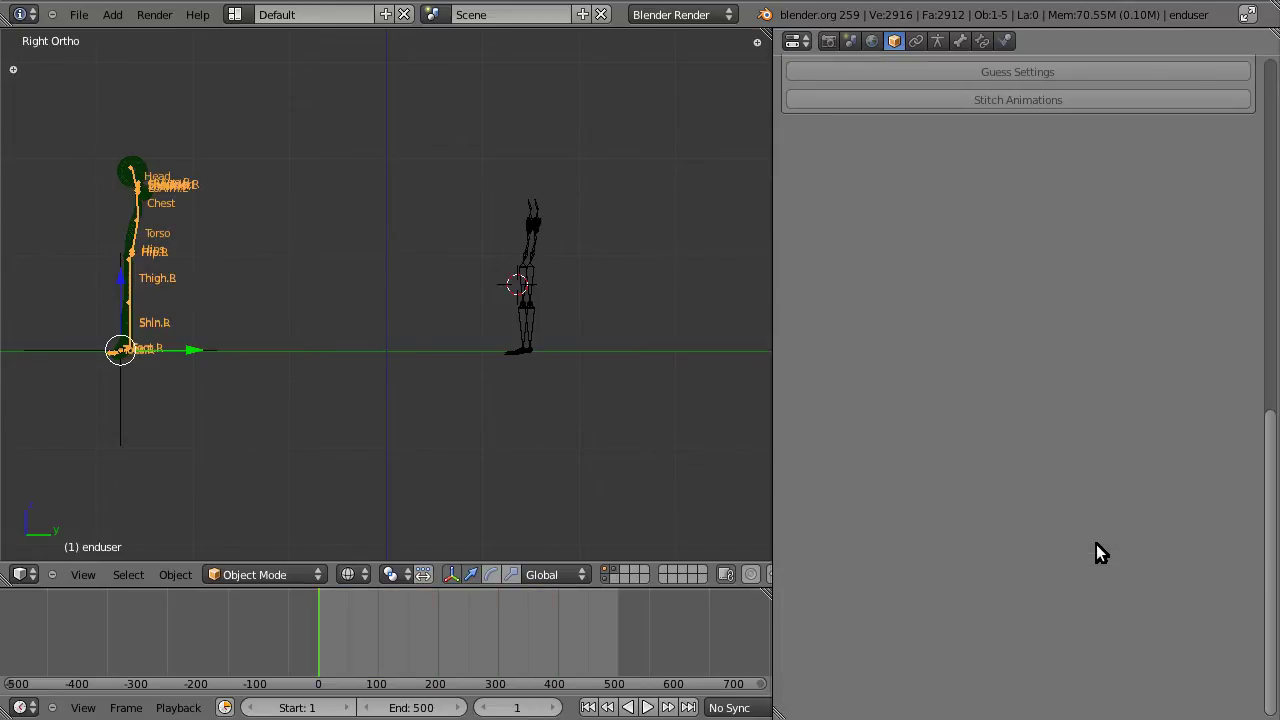
left_click_drag(423, 654, 310, 660)
left_click_drag(311, 614, 399, 662)
mouse_move(520, 530)
middle_mouse_down()
mouse_move(586, 510)
mouse_move(500, 497)
middle_mouse_up()
scroll(500, 497, "up", 3)
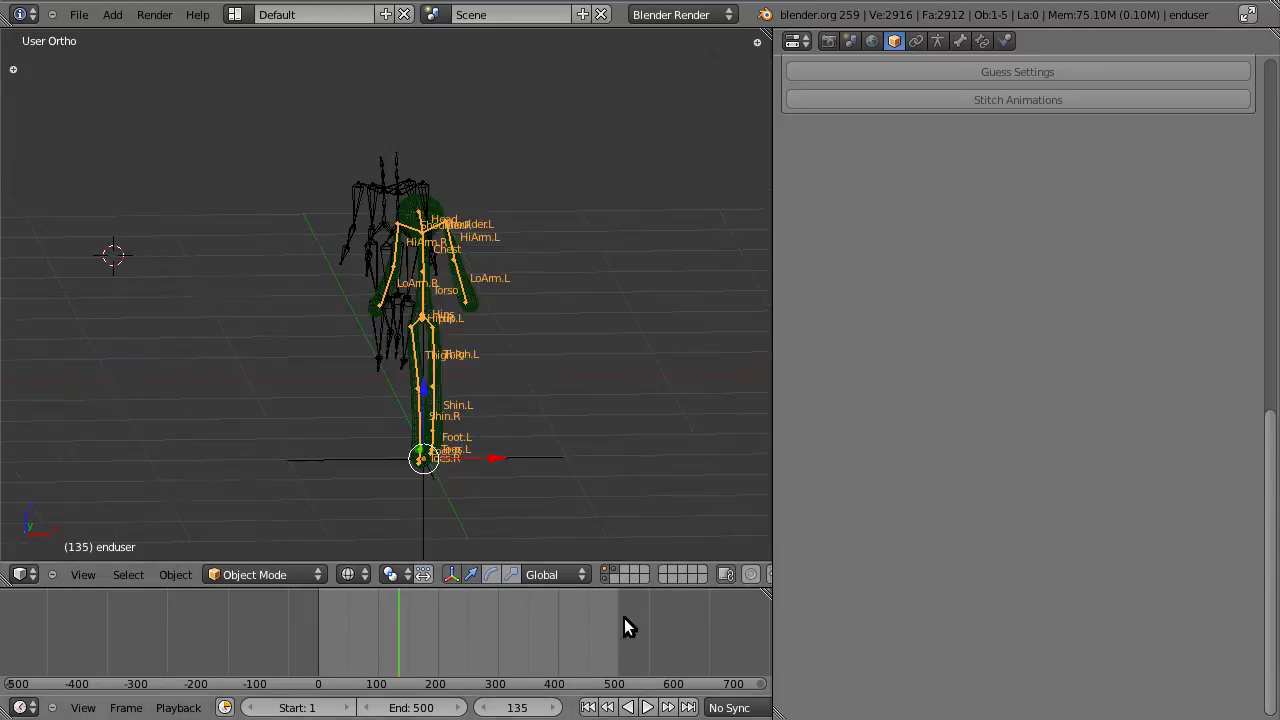
key("z")
scroll(504, 484, "up", 2)
left_click_drag(398, 612, 320, 622)
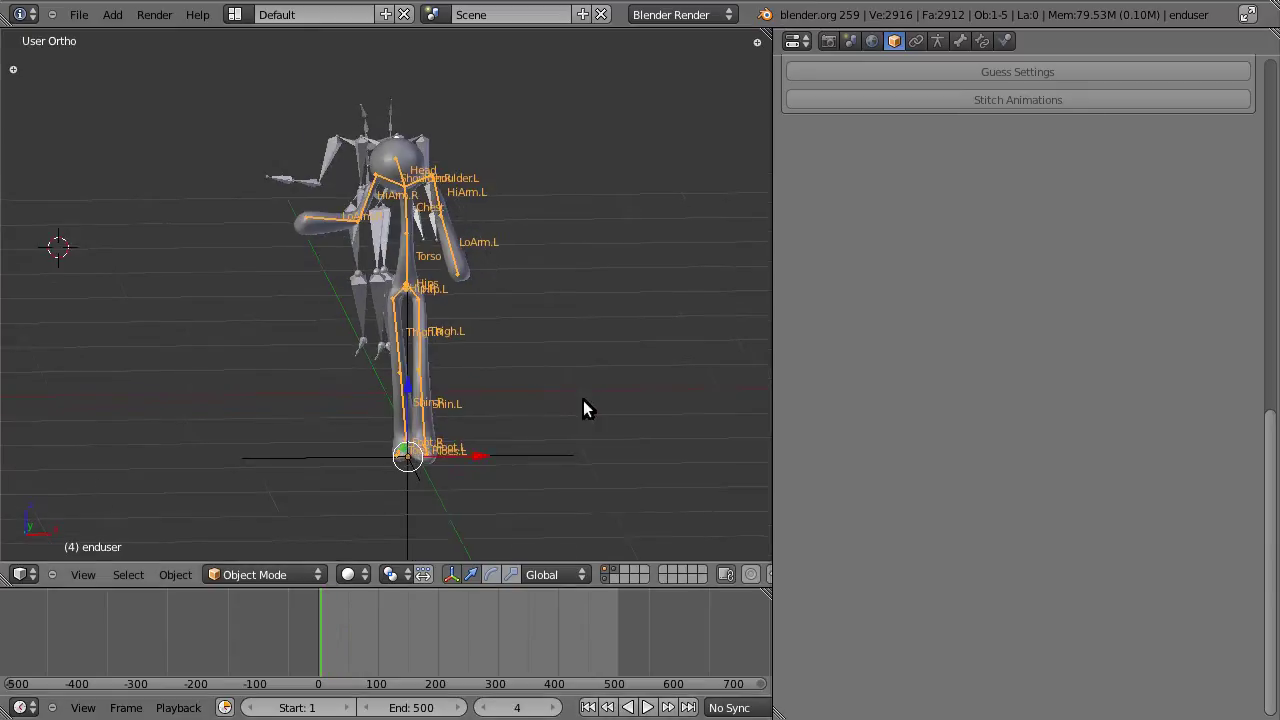
Make 06_01 the active retargeted animation and preview it up to frame 193.
middle_click_drag(529, 423, 1000, 466)
scroll(1000, 466, "up", 5)
scroll(1015, 466, "up", 3)
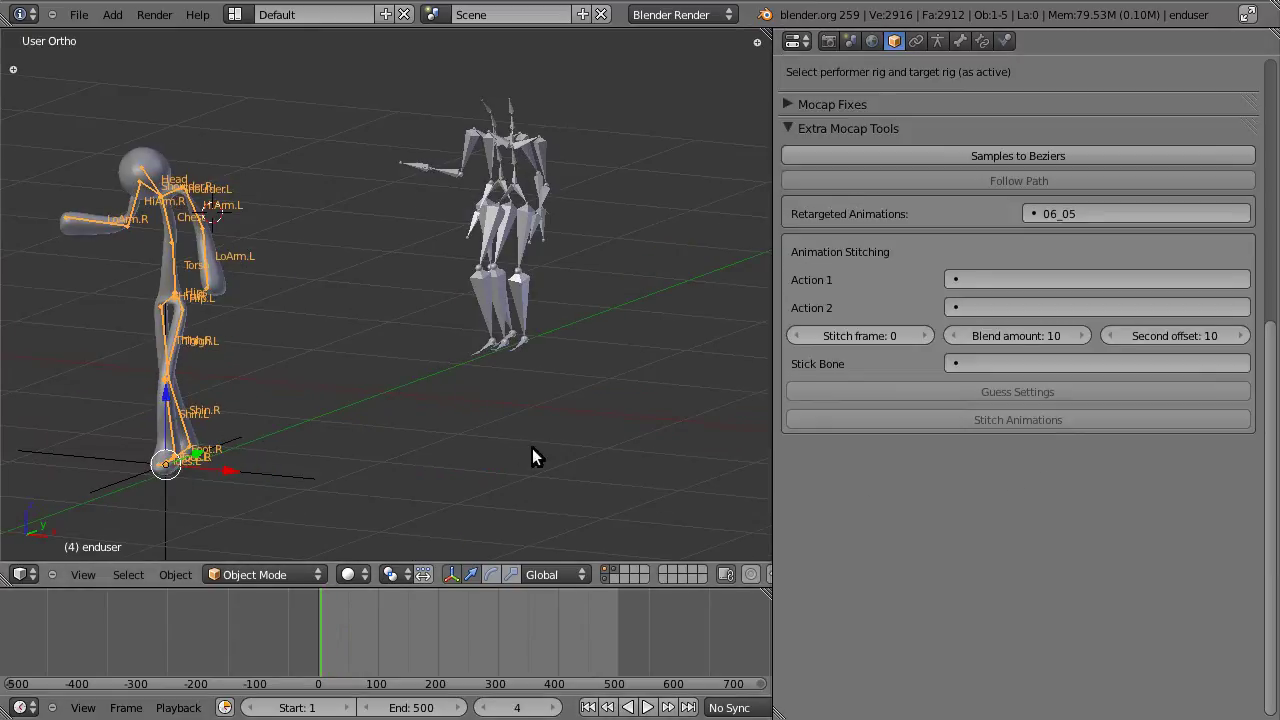
scroll(1038, 323, "up", 2)
left_click(1080, 293)
left_click(1050, 342)
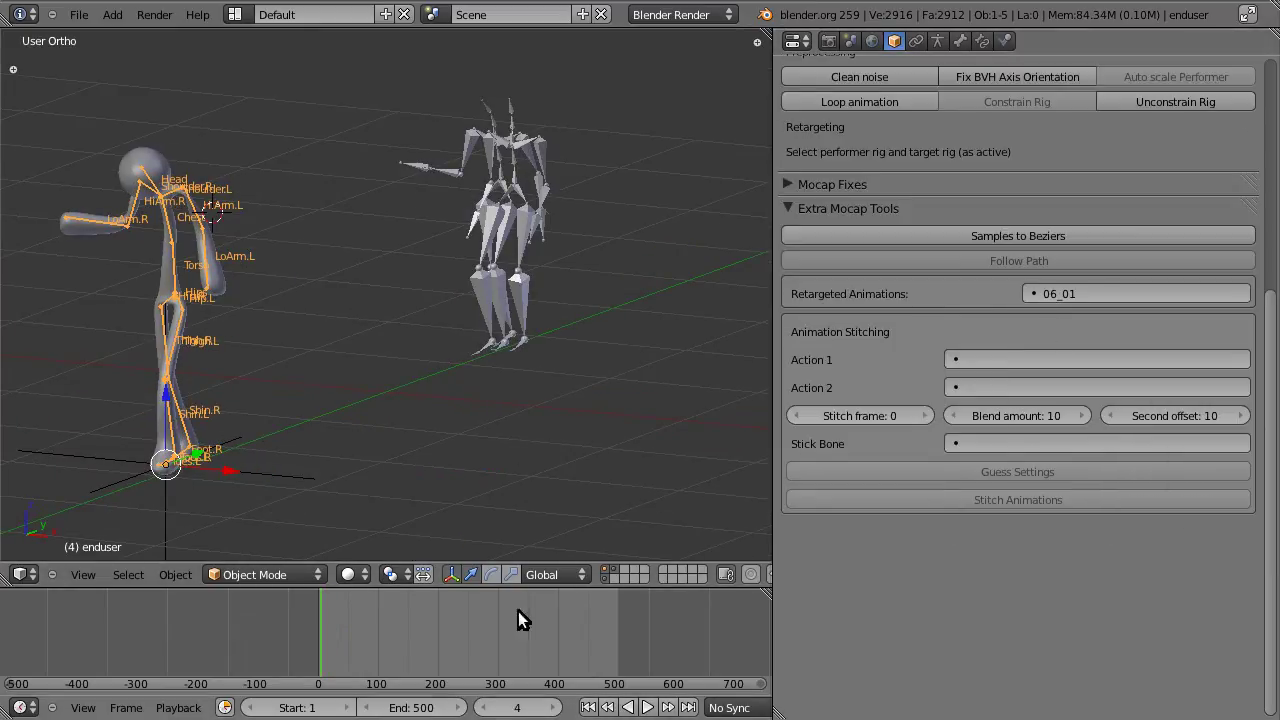
left_click_drag(459, 630, 493, 634)
Switch the retargeted animation to 06_05, then back to 06_01.
left_click(1059, 293)
left_click(1040, 342)
left_click(1060, 293)
left_click(1050, 342)
scroll(375, 553, "down", 3)
scroll(650, 413, "up", 2)
scroll(1045, 370, "up", 3)
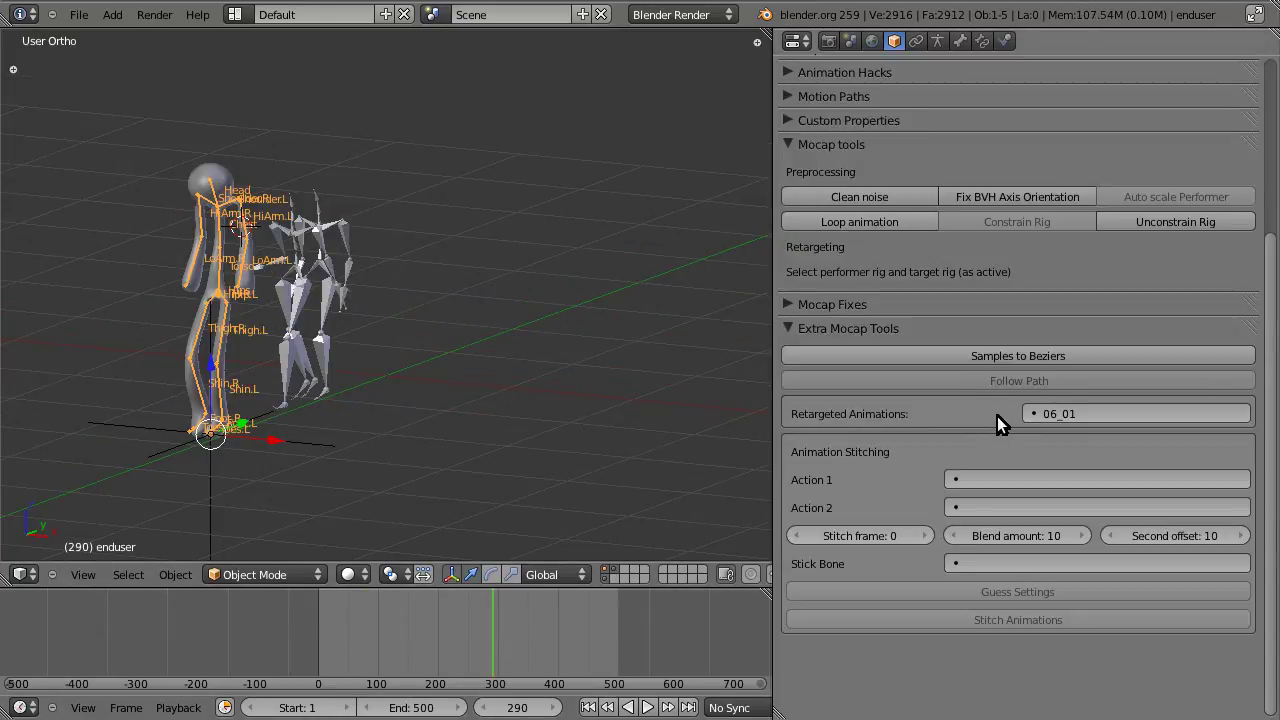
scroll(982, 419, "up", 1)
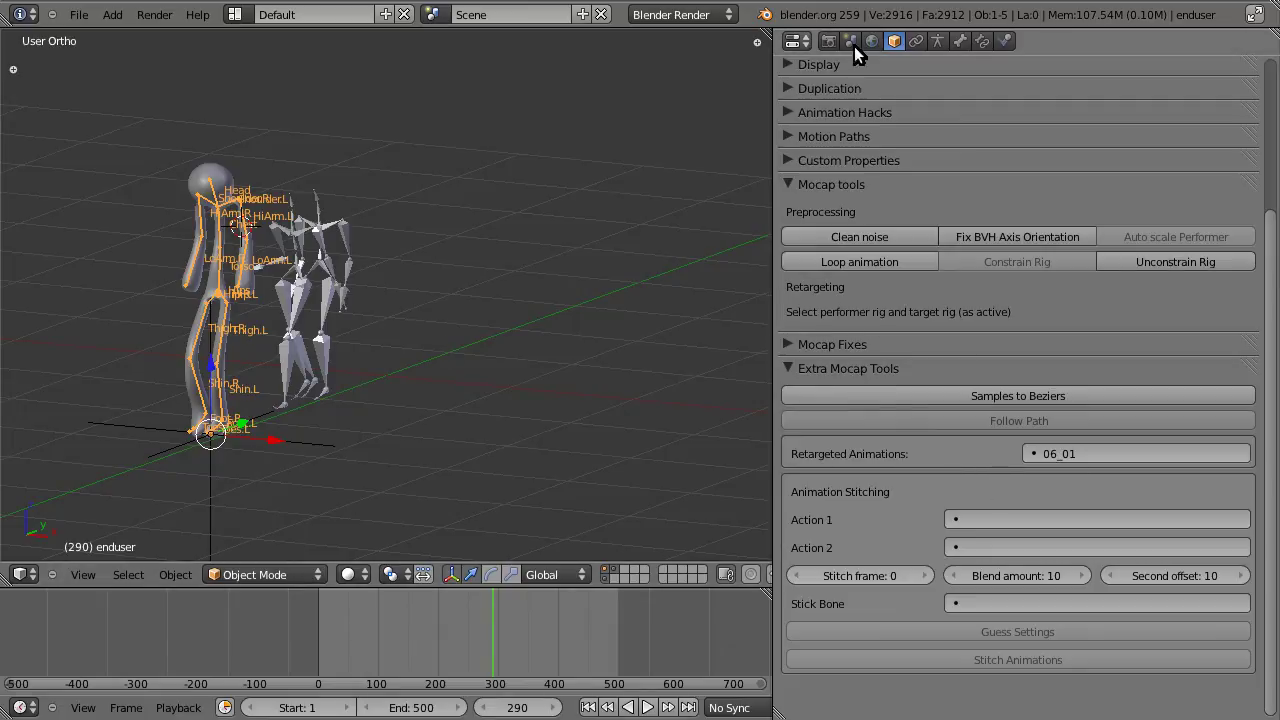
Split the Properties area and turn the upper part into an NLA Editor.
left_click_drag(1270, 36, 1266, 430)
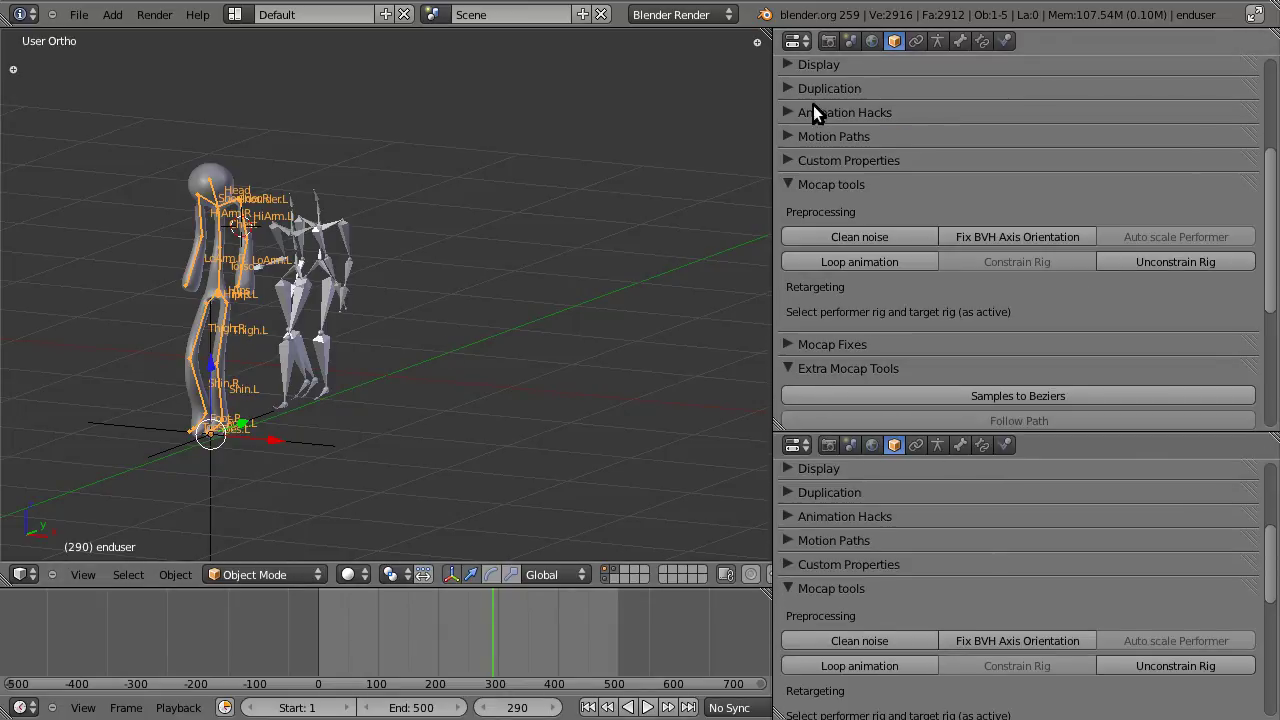
left_click(797, 41)
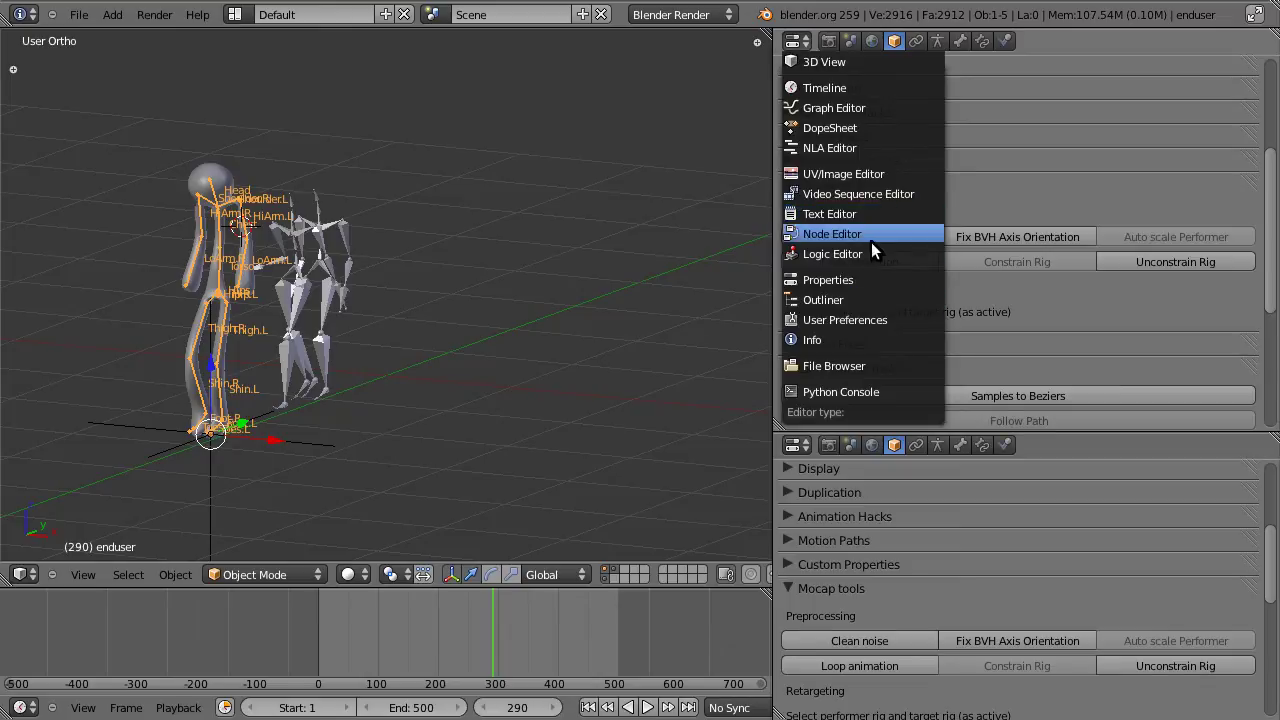
left_click(875, 145)
Switch Retargeted Animations to 06_05, scrub to frame 38, then return to 06_01 near frame 10.
scroll(1049, 559, "down", 4)
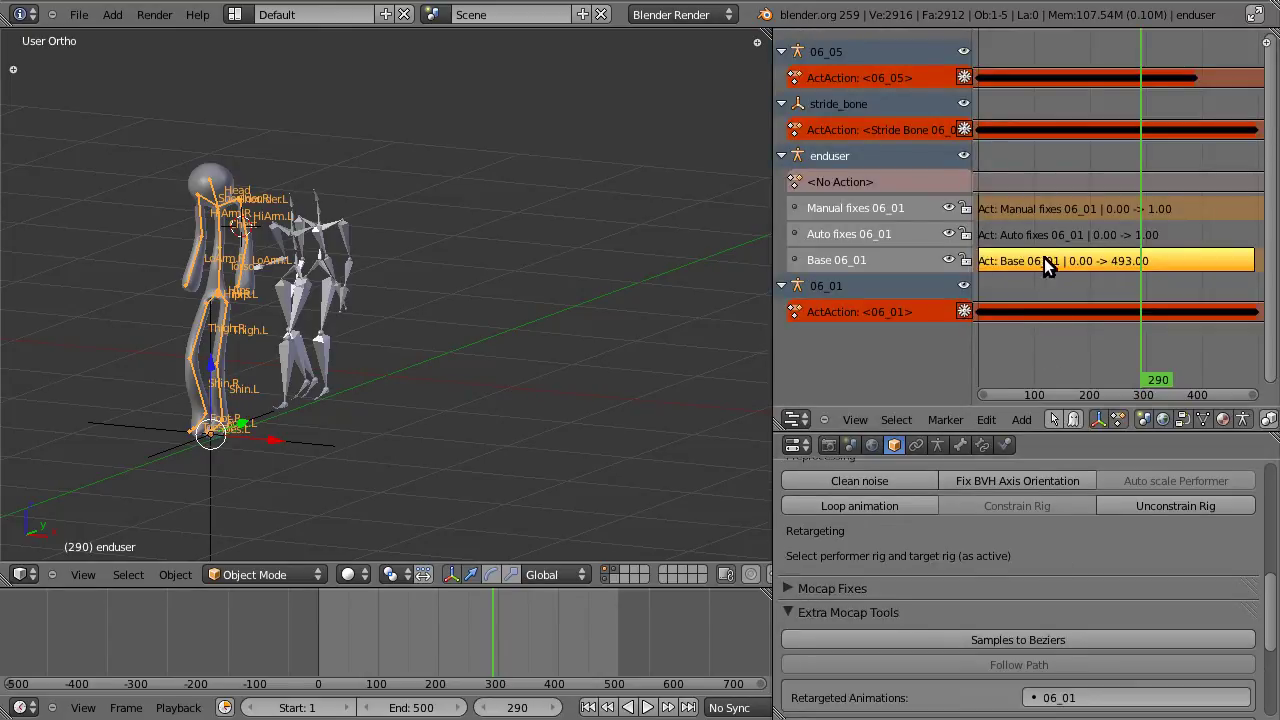
scroll(1061, 604, "down", 3)
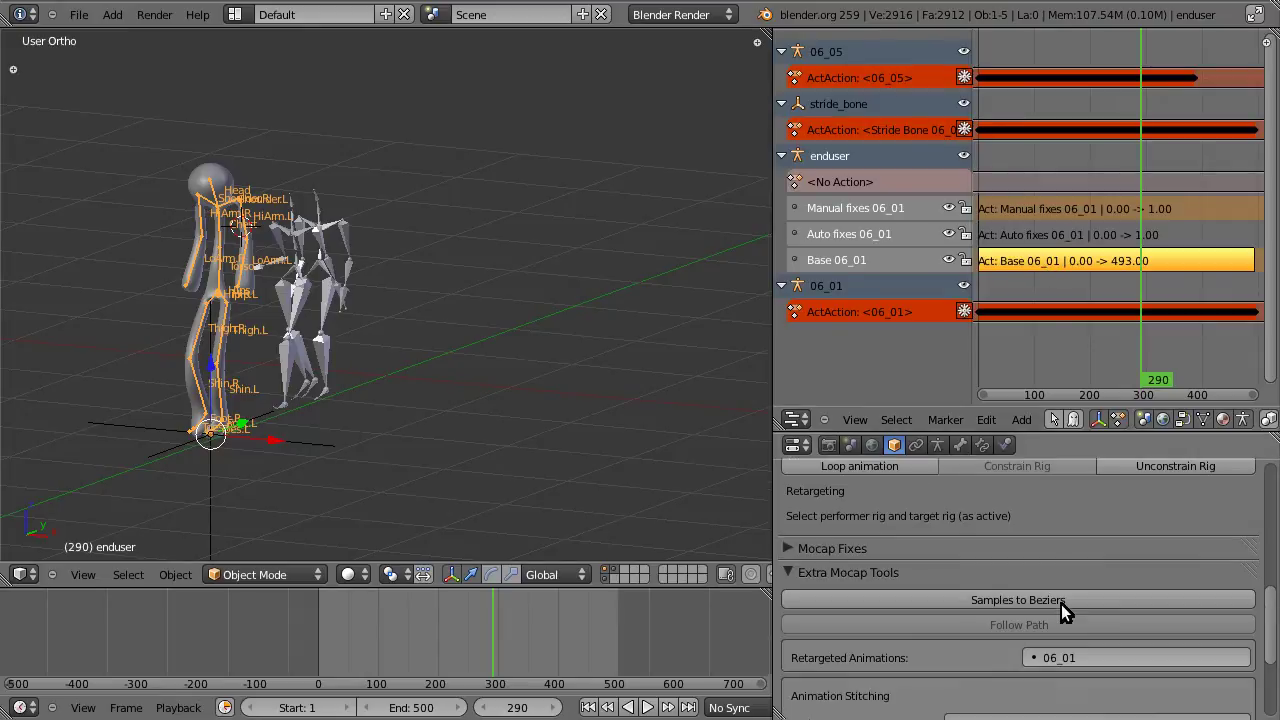
left_click(1040, 580)
left_click(1058, 392)
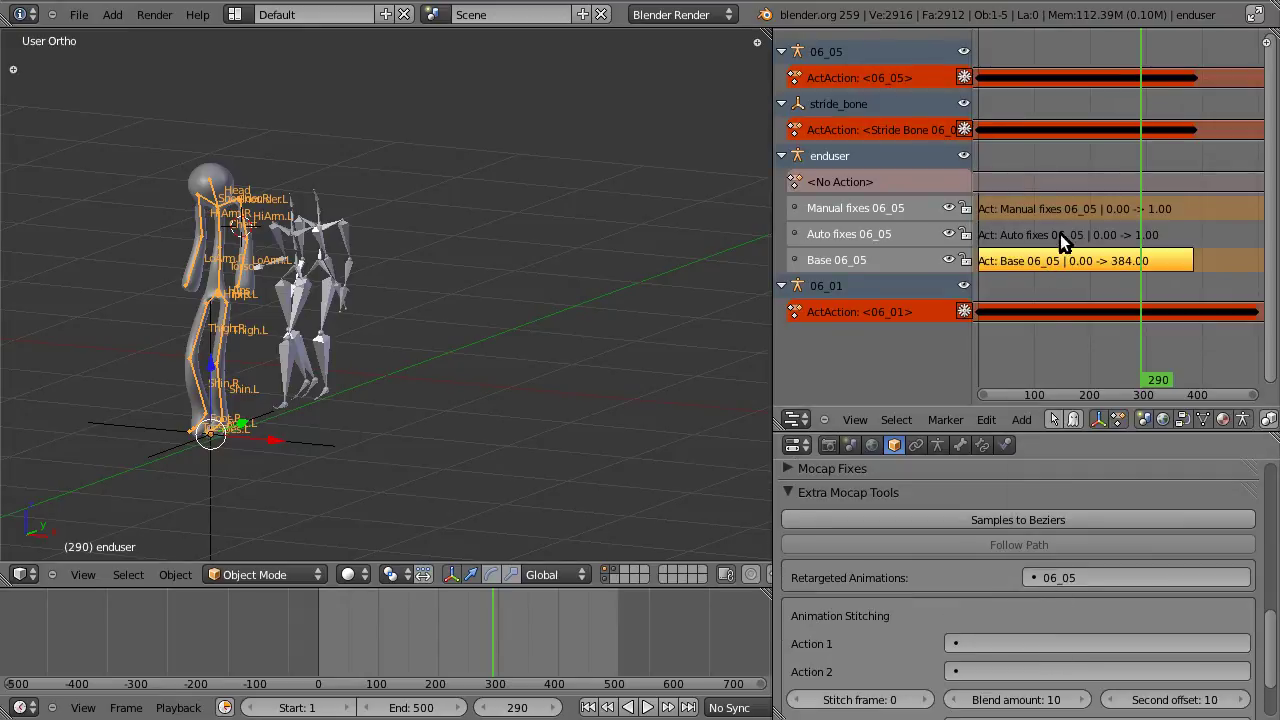
left_click_drag(486, 636, 341, 647)
left_click(1047, 580)
left_click(1040, 372)
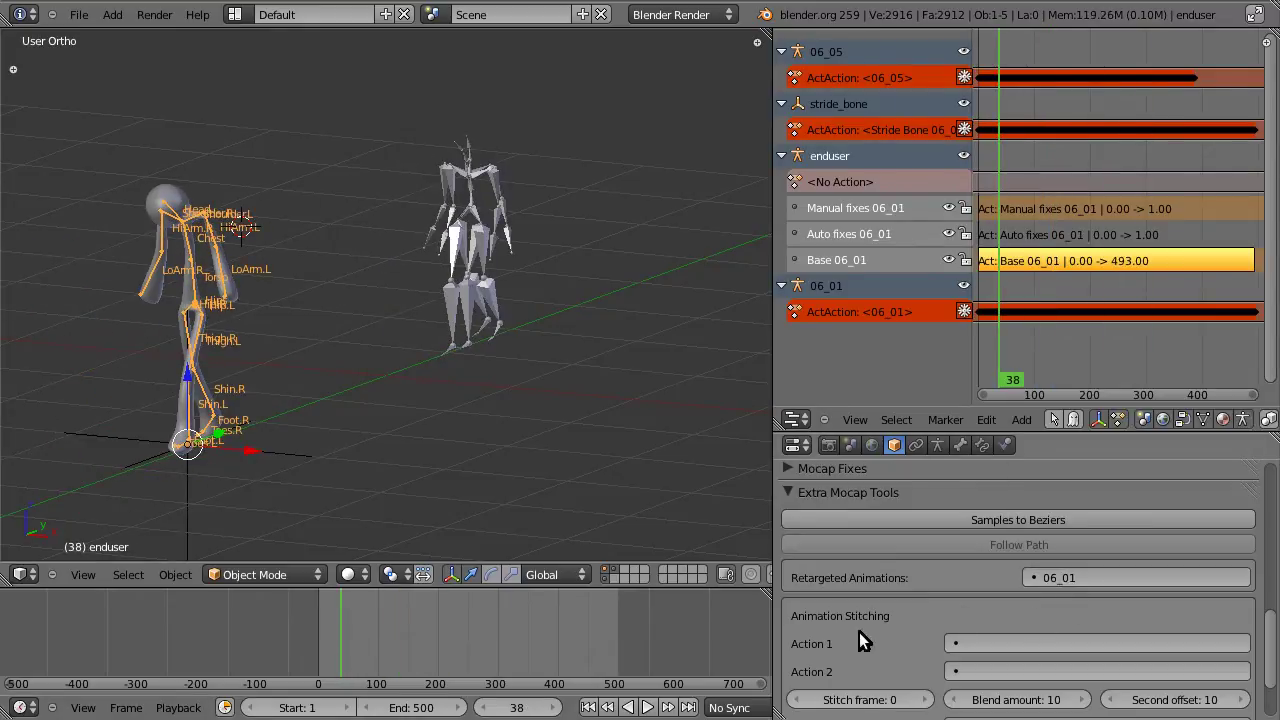
scroll(352, 667, "left", 2, "ctrl")
left_click(350, 662)
Set Animation Stitching Action 1 to 06_01 and Action 2 to 06_05.
left_click_drag(348, 658, 410, 658)
scroll(912, 600, "down", 3)
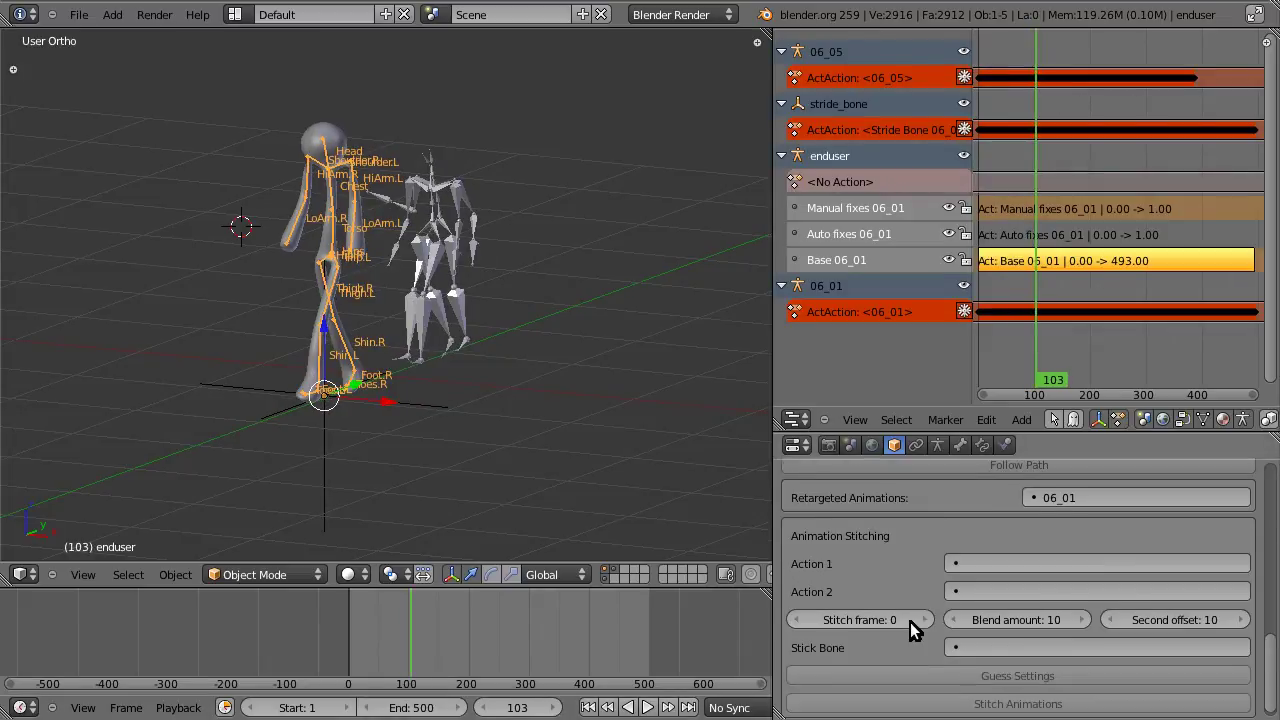
left_click(942, 560)
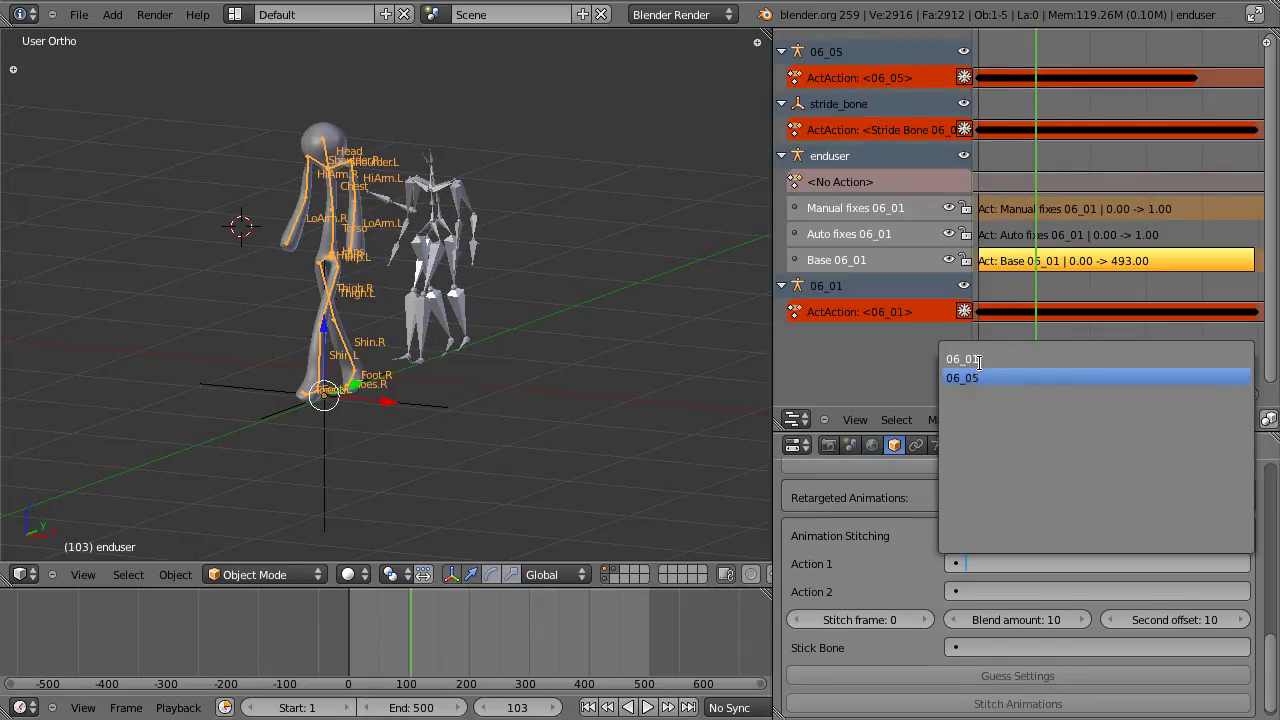
left_click(978, 358)
left_click(960, 591)
left_click(975, 404)
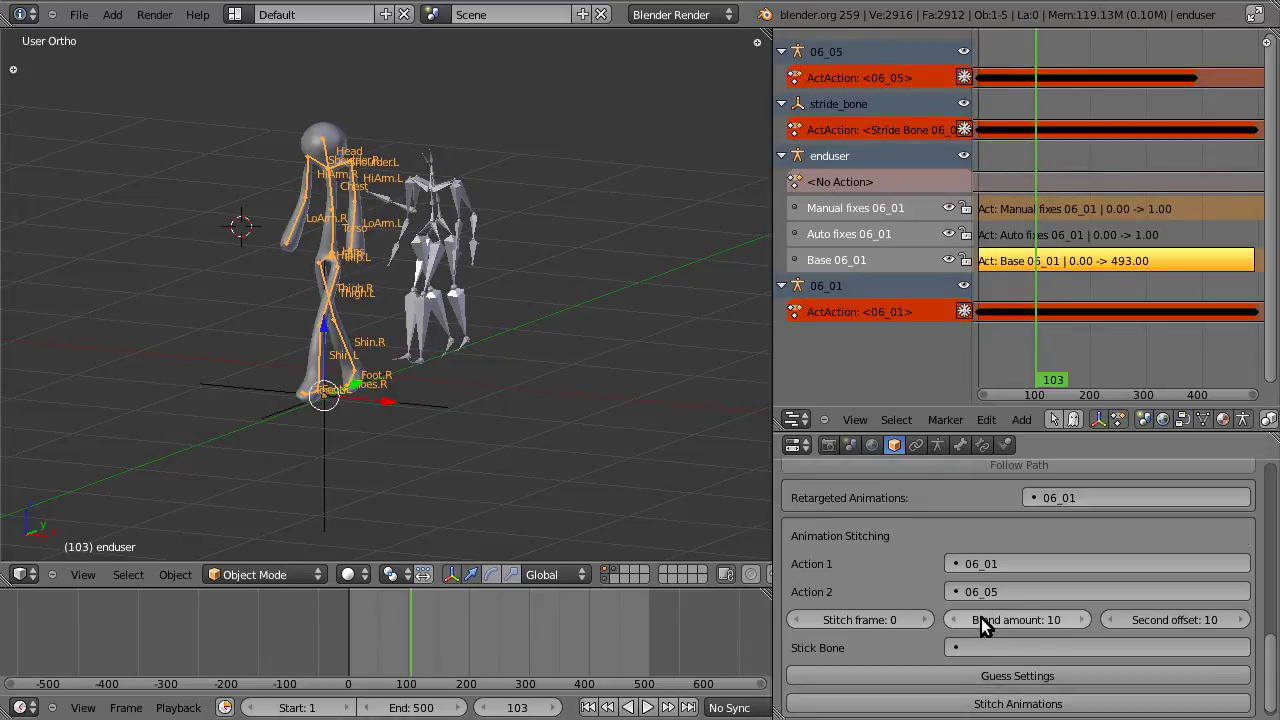
Review the stitched motion at frames 44, 205, 230, 115 and across 0–135.
scroll(975, 618, "down", 1)
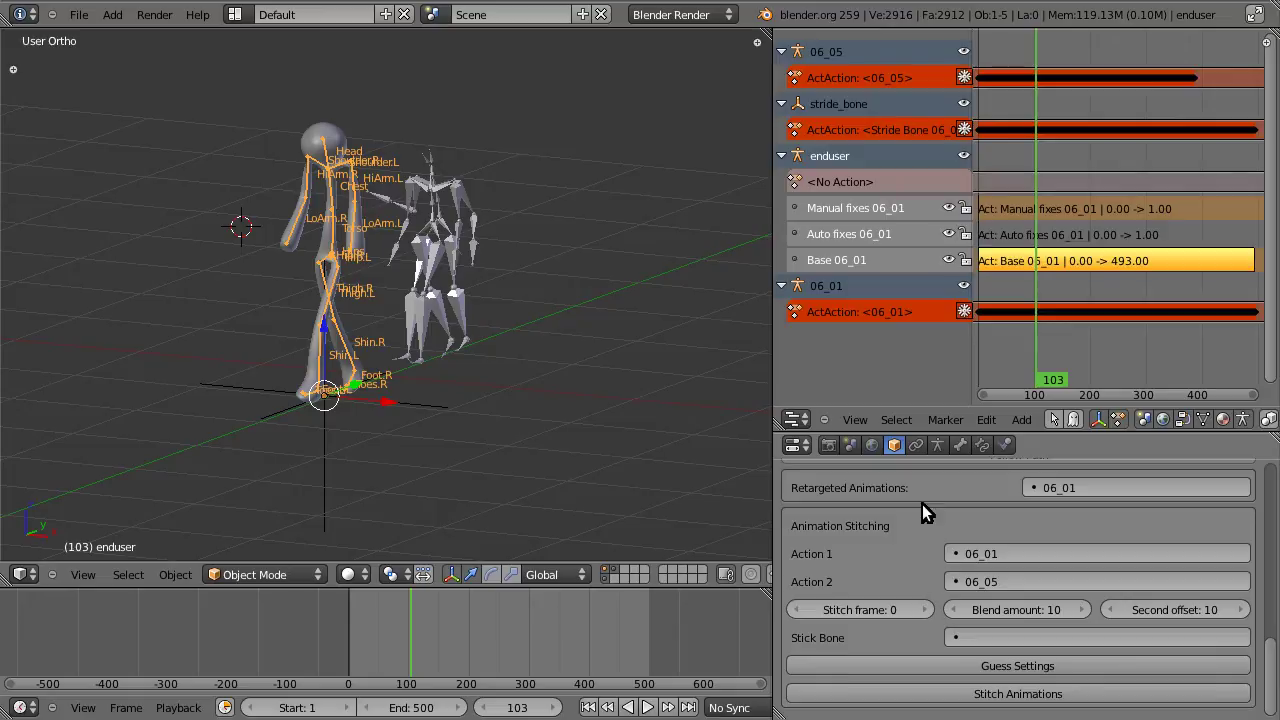
left_click_drag(358, 612, 469, 634)
scroll(469, 634, "down", 1)
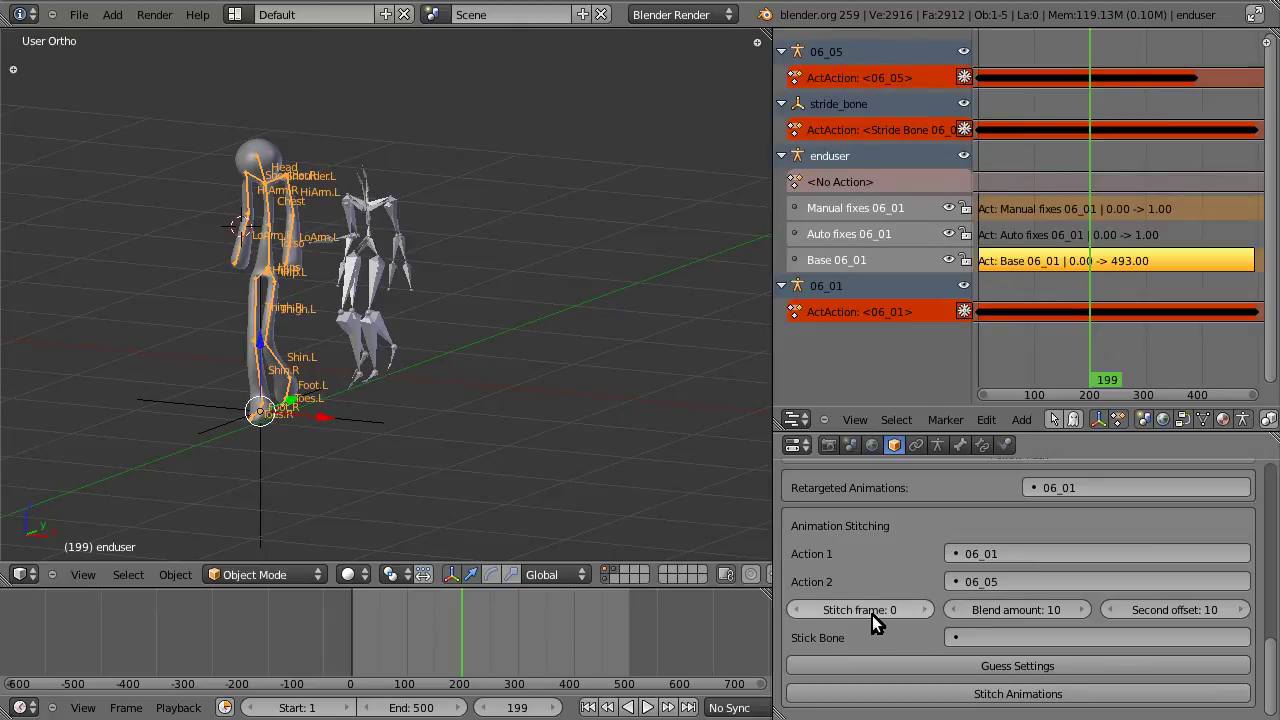
left_click(462, 645)
left_click_drag(460, 658, 478, 657)
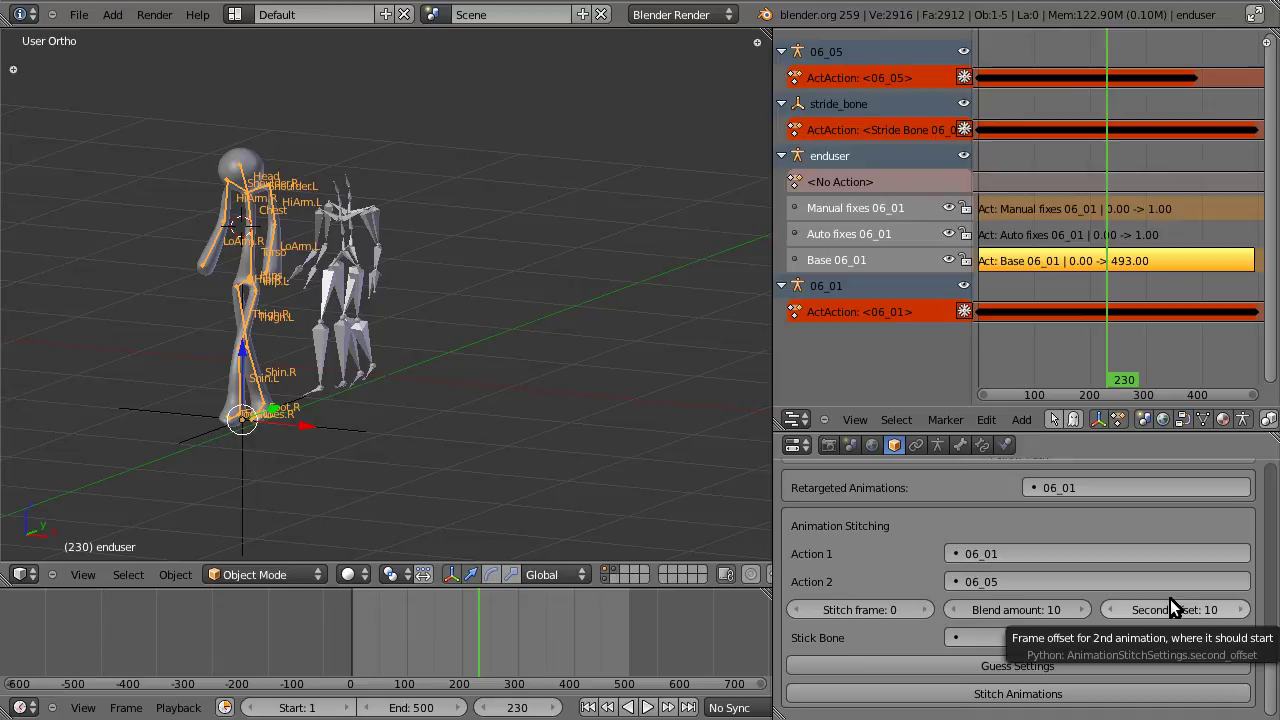
left_click_drag(464, 662, 389, 661)
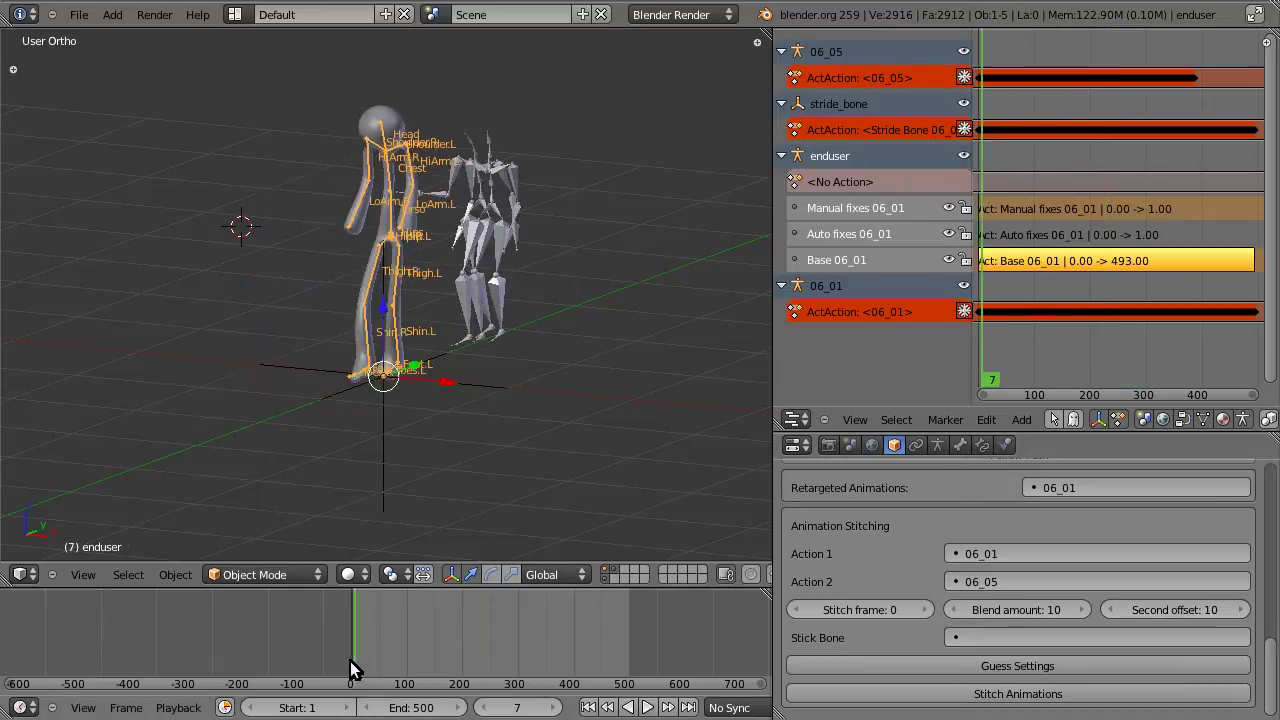
left_click_drag(349, 661, 409, 668)
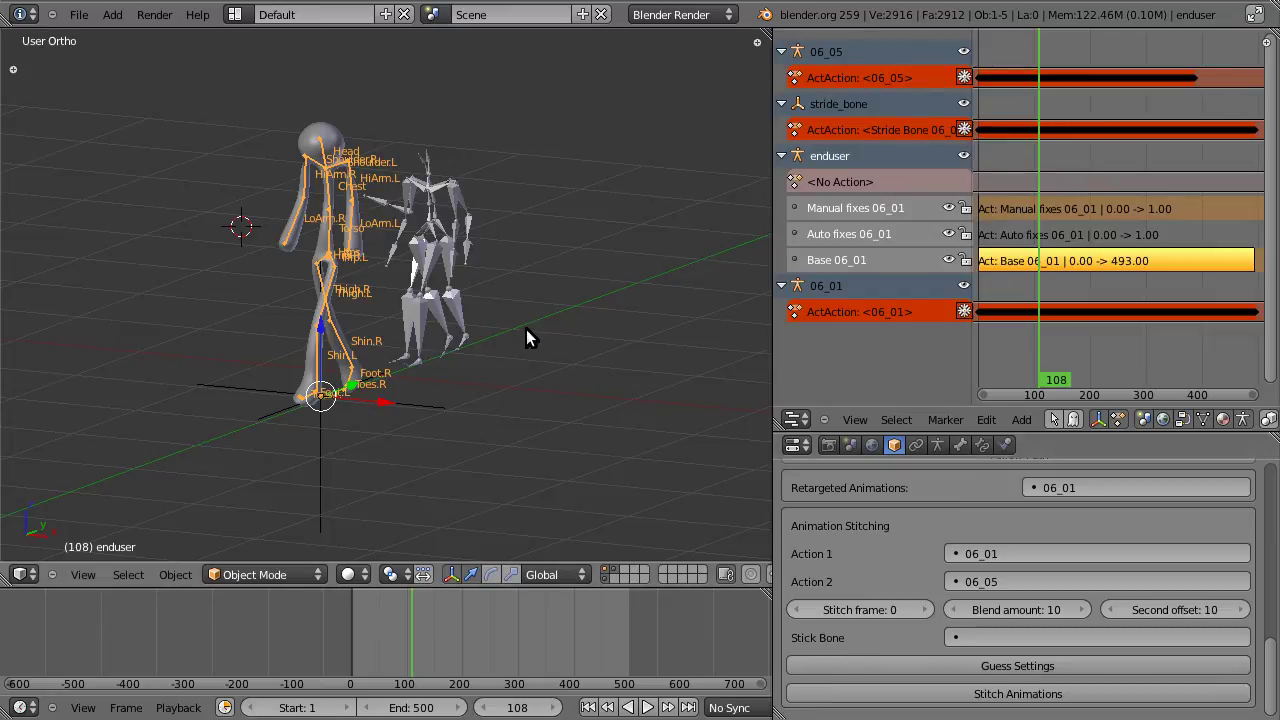
View the rigs from the right side, scrub frames 108 to 151, and browse the stick bone list.
key("KP_3")
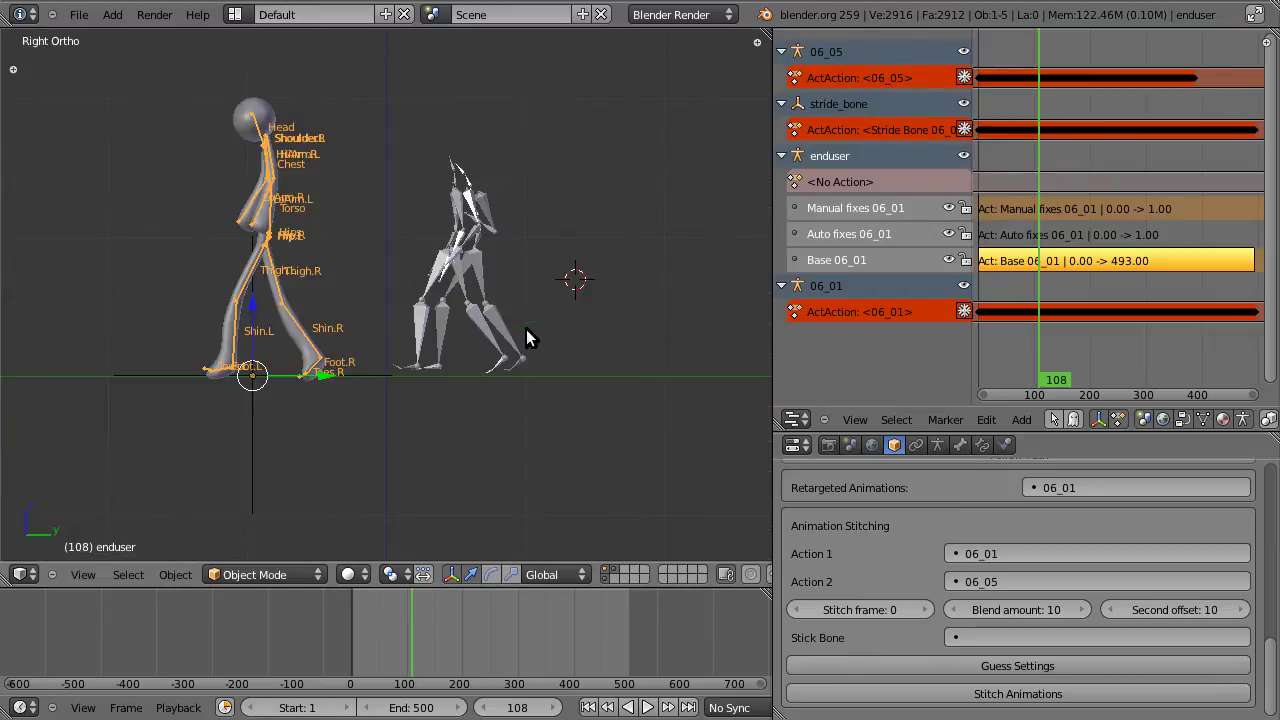
left_click_drag(413, 622, 443, 642)
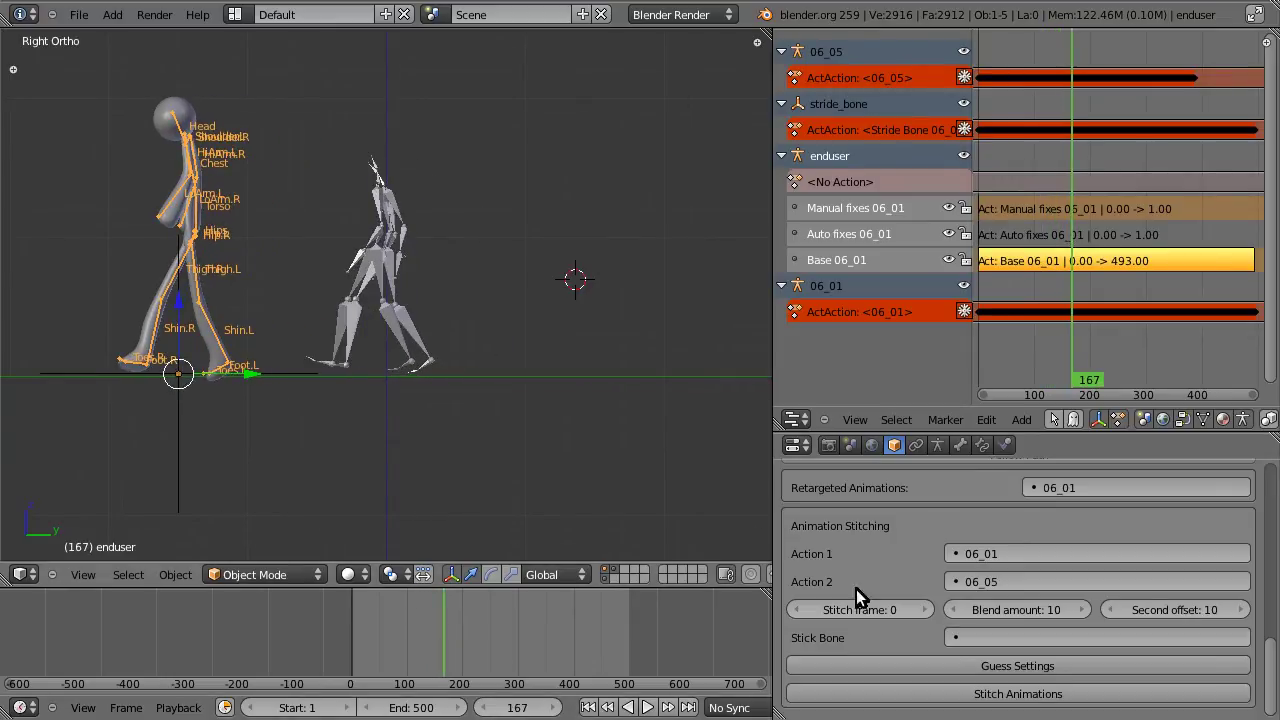
left_click(954, 642)
scroll(1032, 610, "down", 5)
scroll(1032, 610, "down", 1)
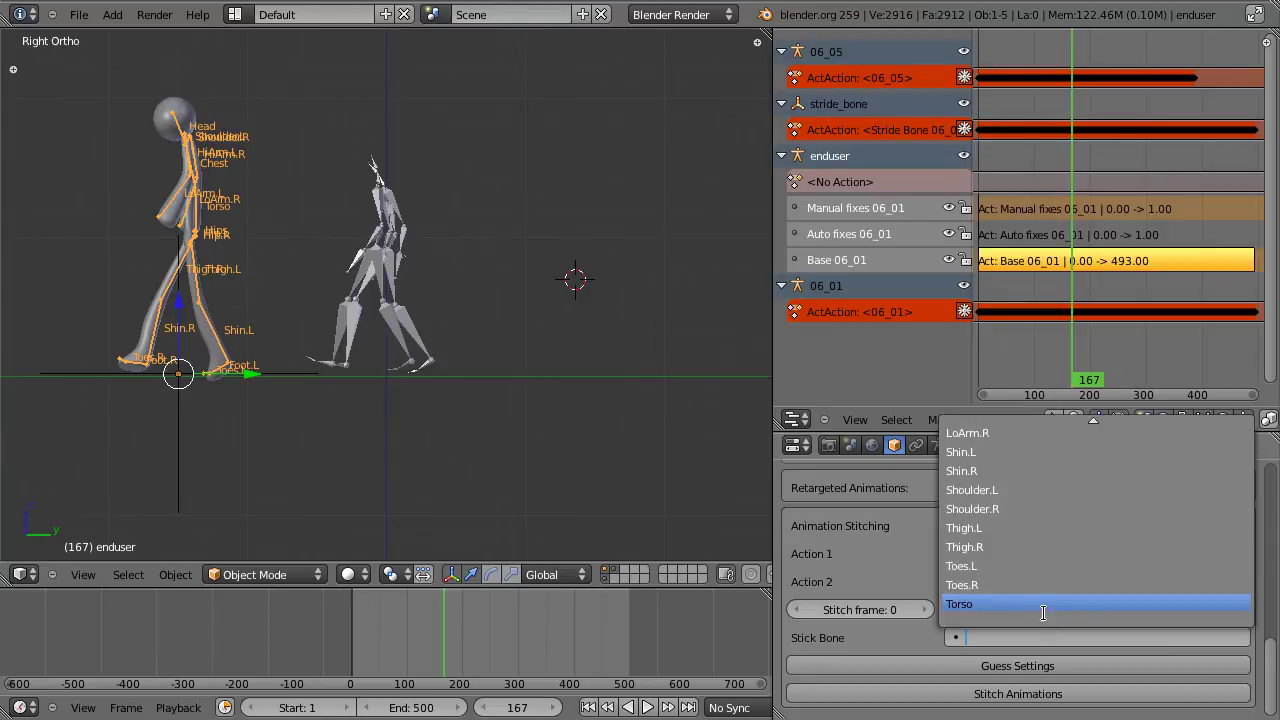
left_click(869, 640)
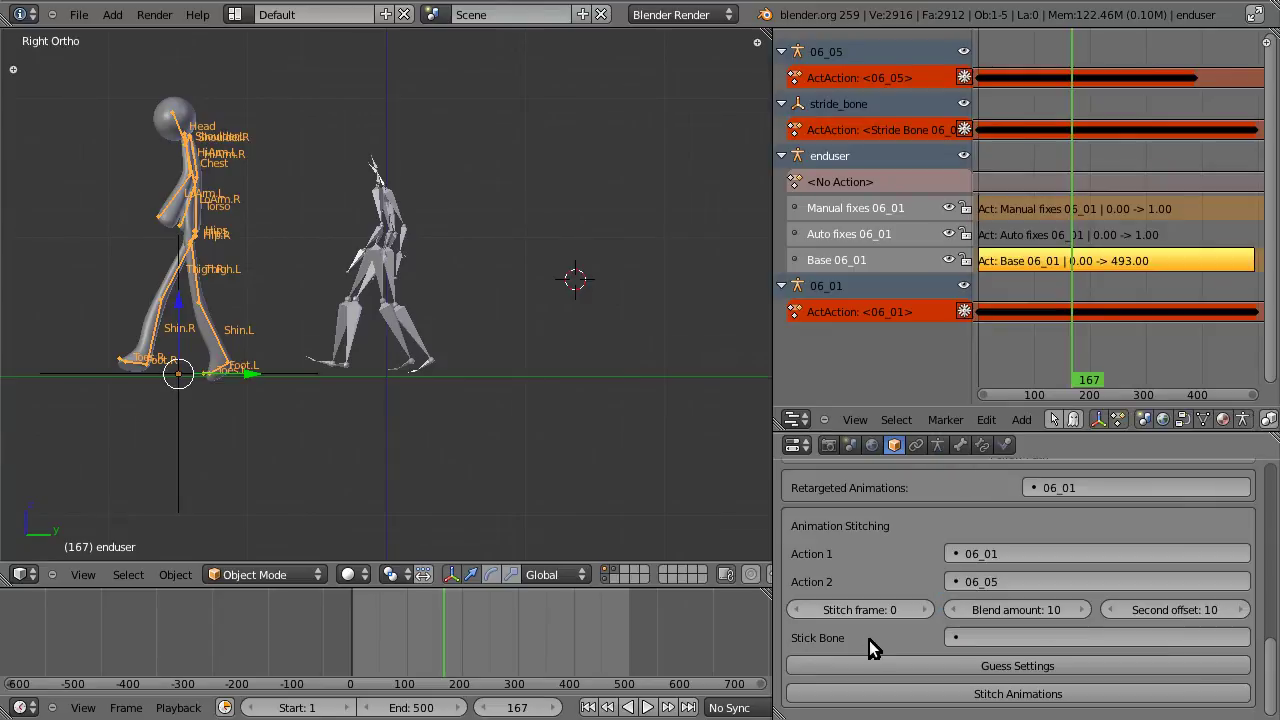
left_click_drag(402, 624, 445, 623)
Set the Stick Bone to Foot.L.
left_click(1005, 637)
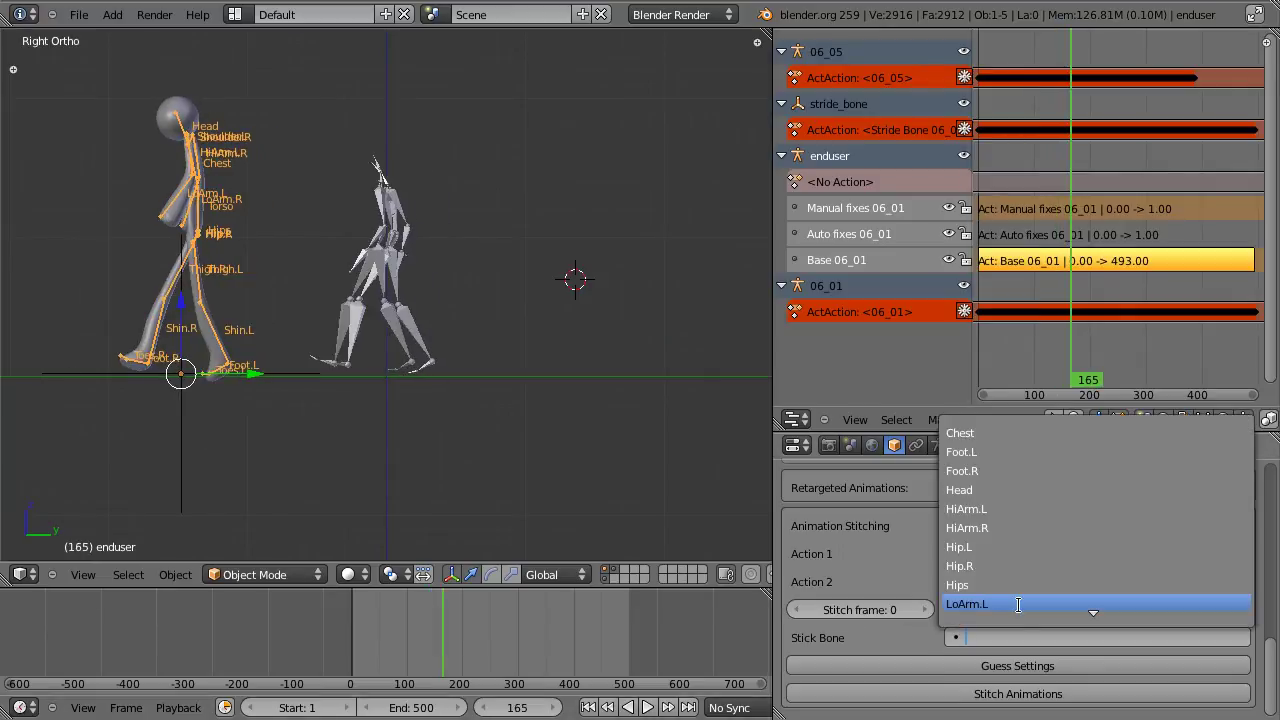
scroll(1020, 605, "down", 10)
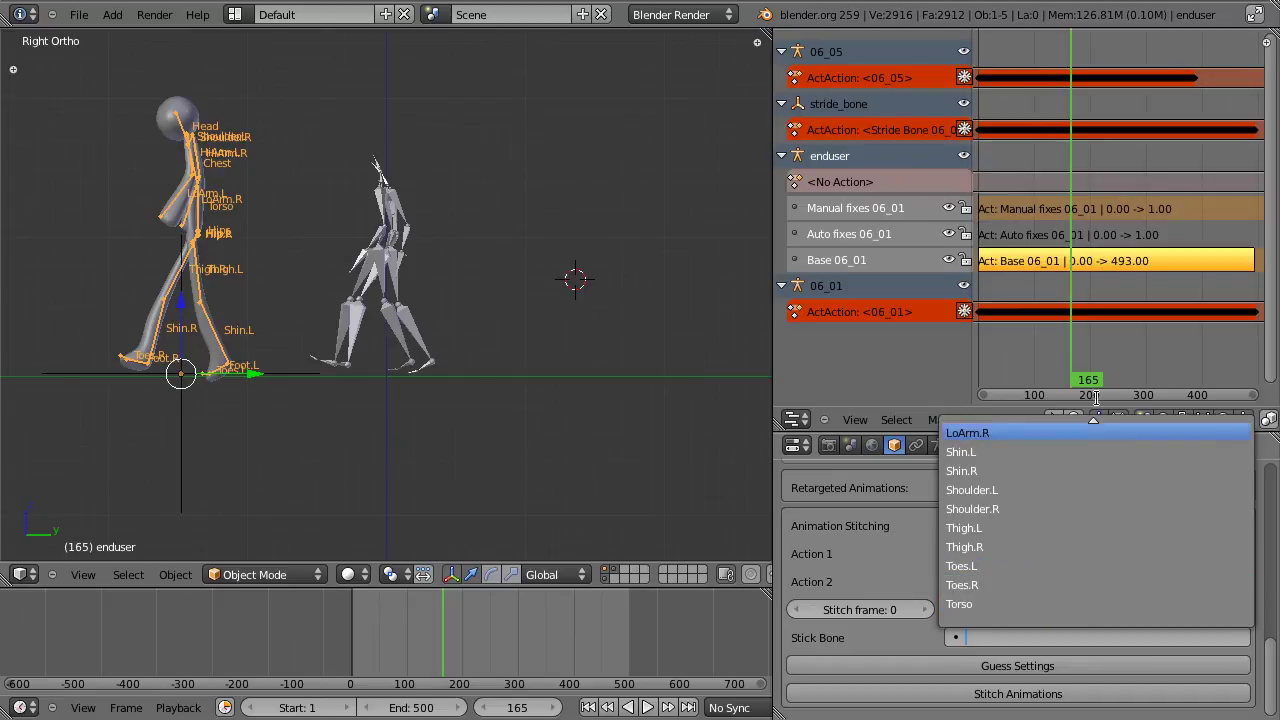
mouse_move(1095, 418)
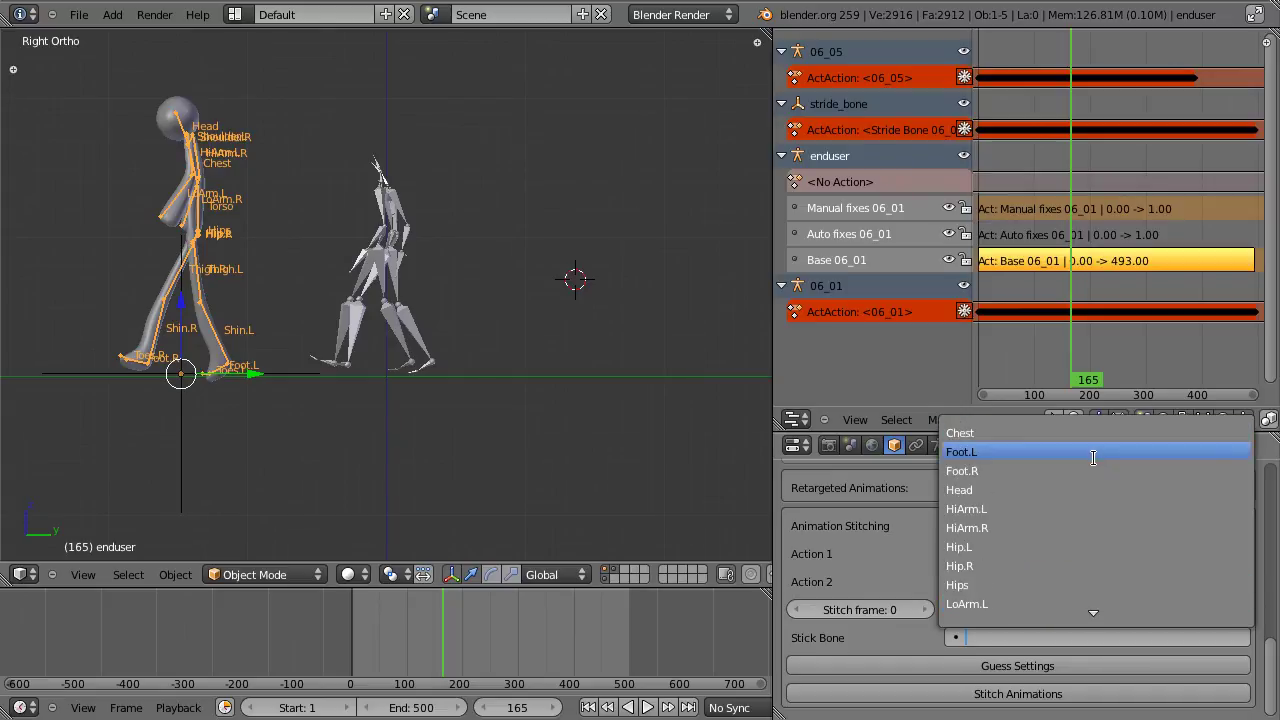
left_click(1094, 452)
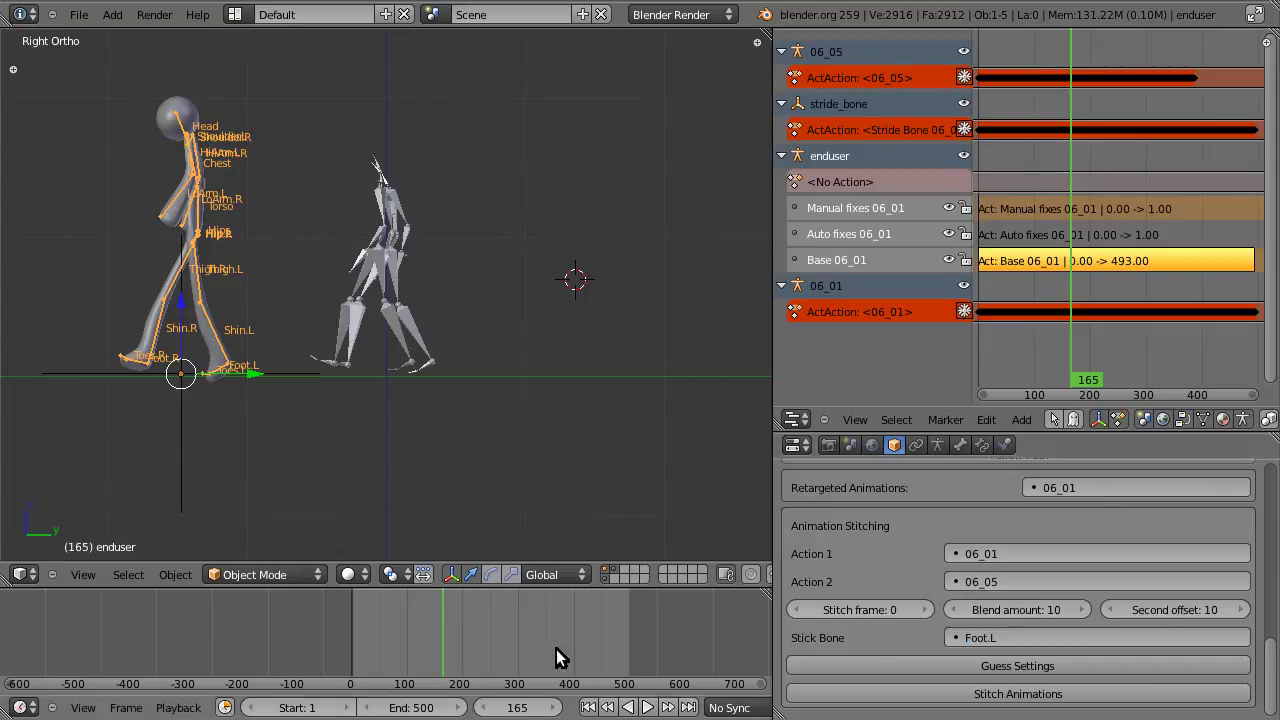
Scrub back near frame 65 and auto-guess the stitch settings: stitch frame 83, second offset 109.
mouse_move(450, 640)
left_mouse_down()
mouse_move(390, 639)
mouse_move(429, 636)
left_mouse_up()
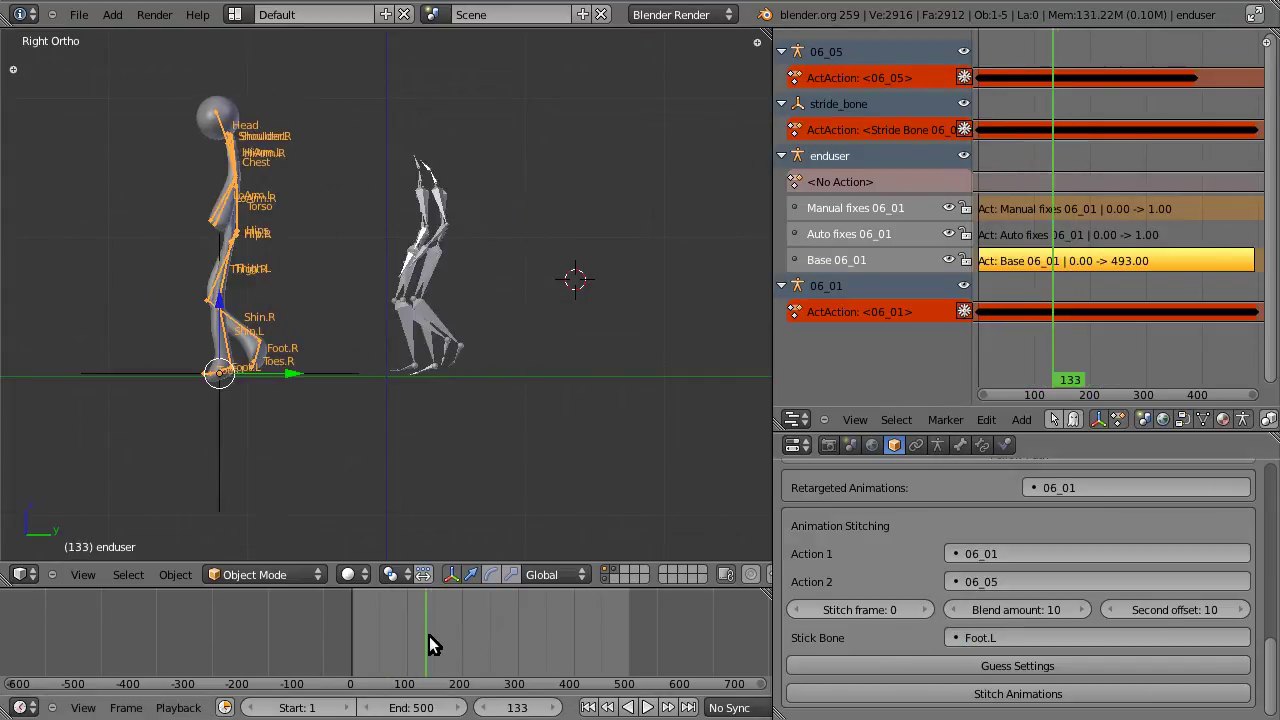
left_click(954, 661)
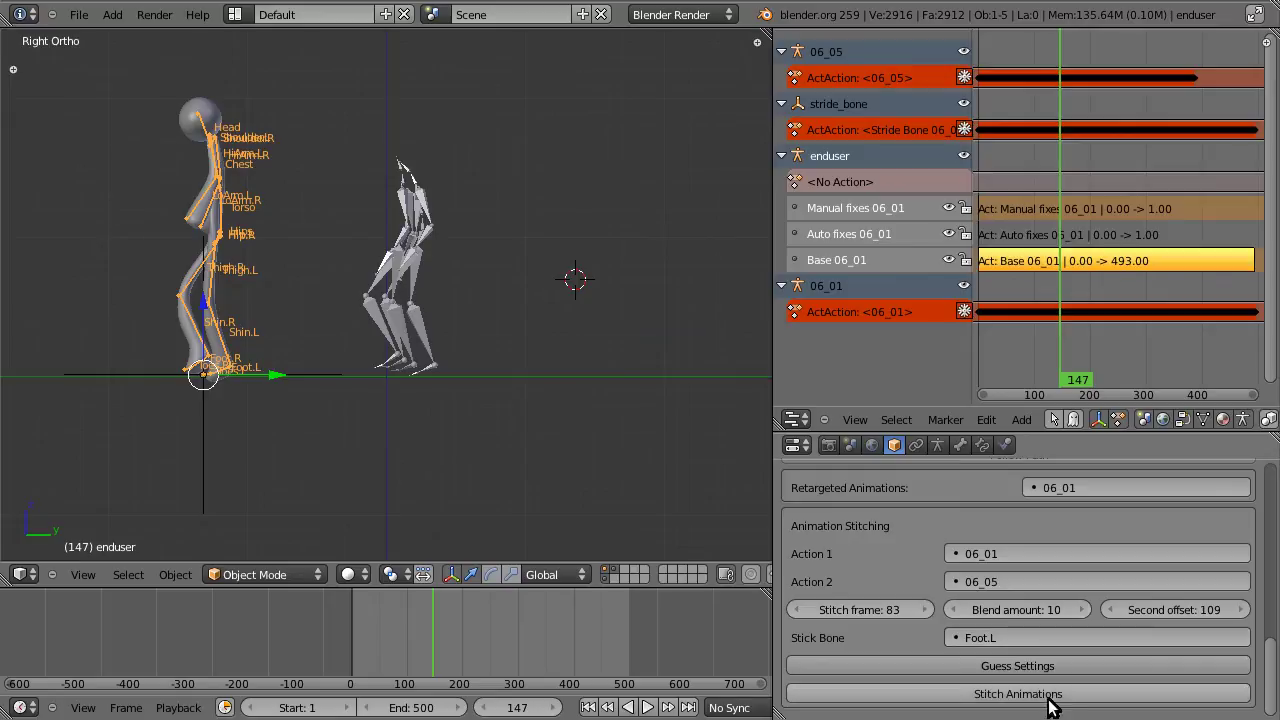
Stitch dribble 06_05 onto walk 06_01 and play back the stitched result.
left_click(966, 697)
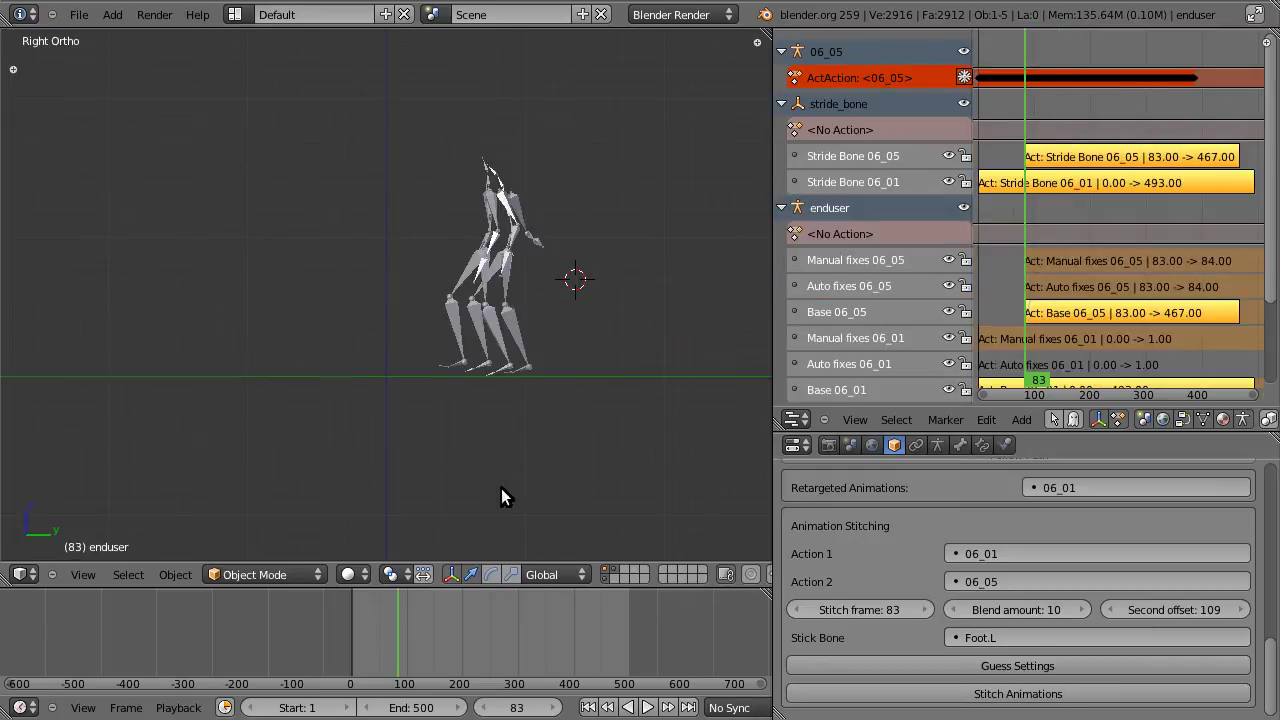
mouse_move(1020, 262)
left_mouse_down()
mouse_move(1007, 263)
mouse_move(1050, 269)
mouse_move(1013, 269)
left_mouse_up()
scroll(336, 465, "up", 5)
scroll(385, 475, "down", 4)
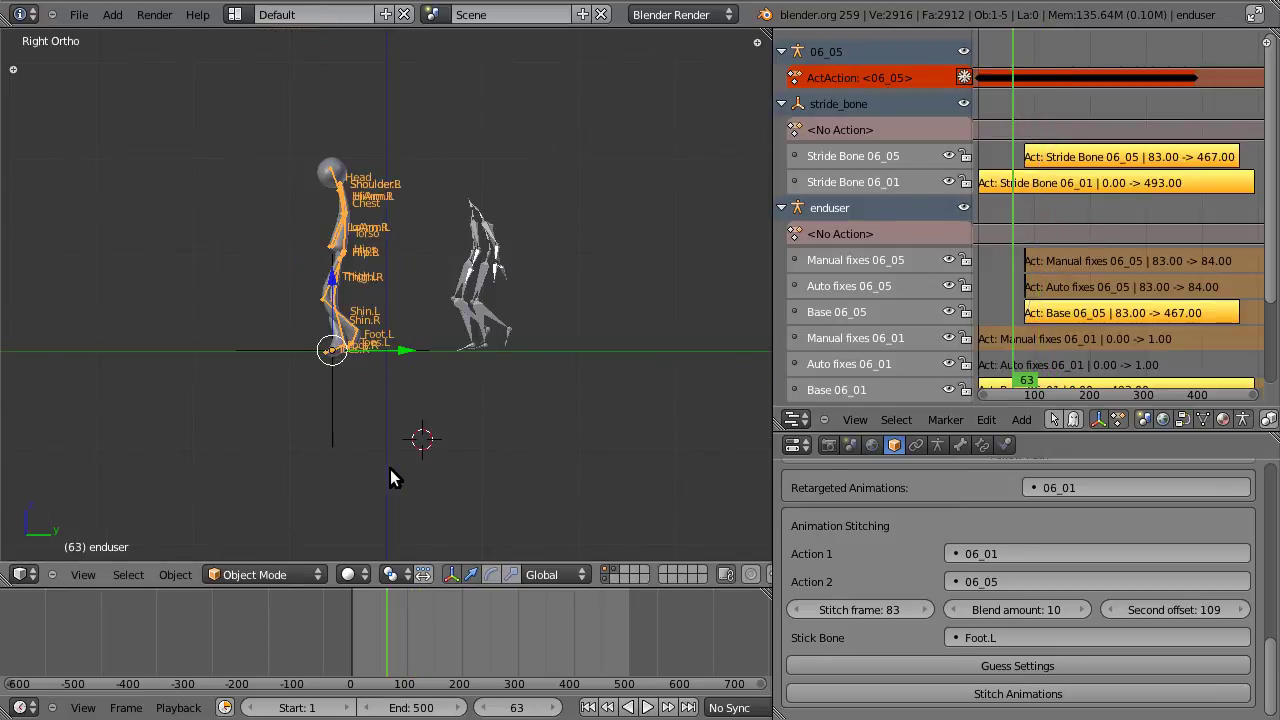
key("alt+a")
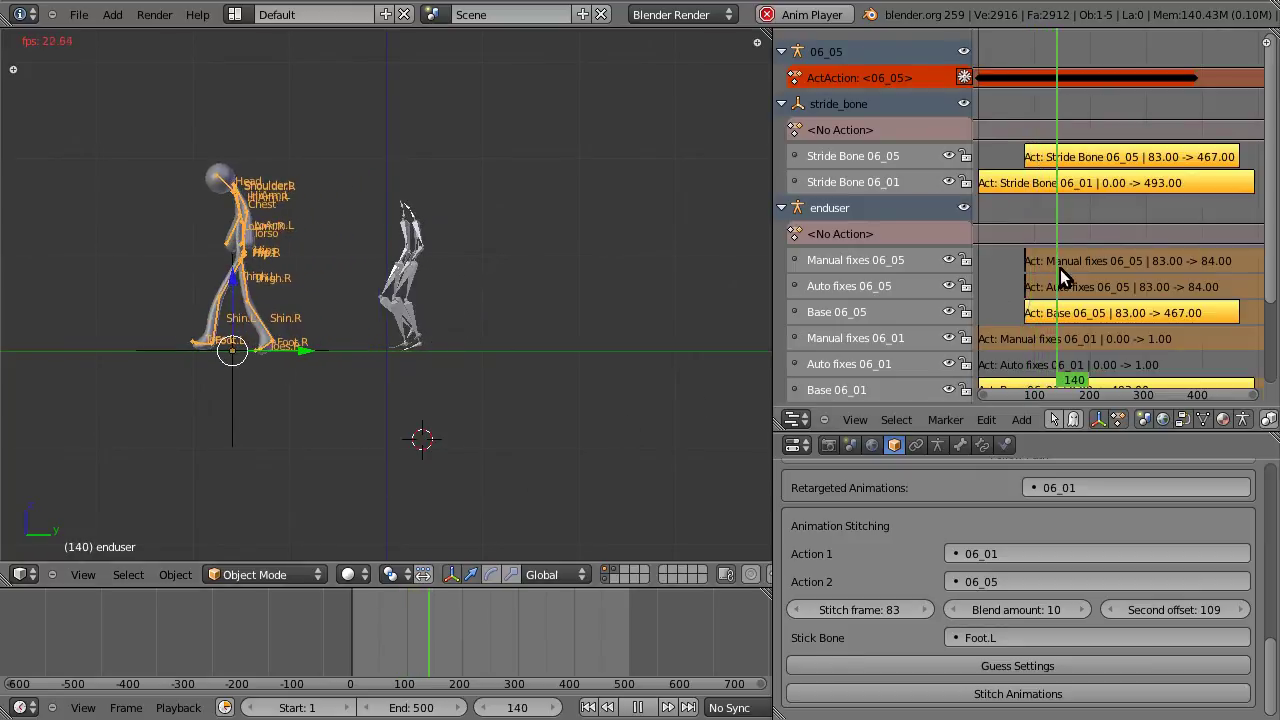
key("Escape")
Compare the transition near frame 89 by muting and unmuting the Base 06_05 track.
left_click_drag(1058, 270, 1026, 272)
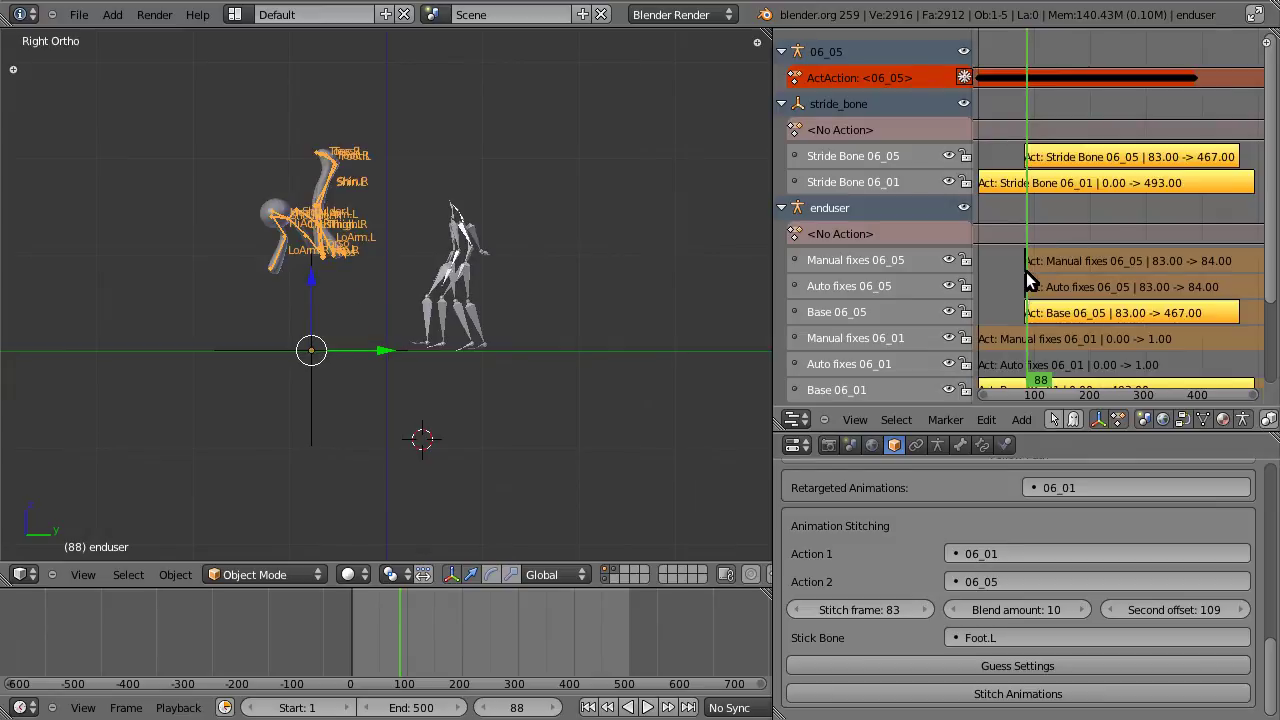
left_click(949, 312)
left_click(1015, 303)
mouse_move(1015, 303)
left_mouse_down()
mouse_move(1060, 314)
mouse_move(1008, 311)
left_mouse_up()
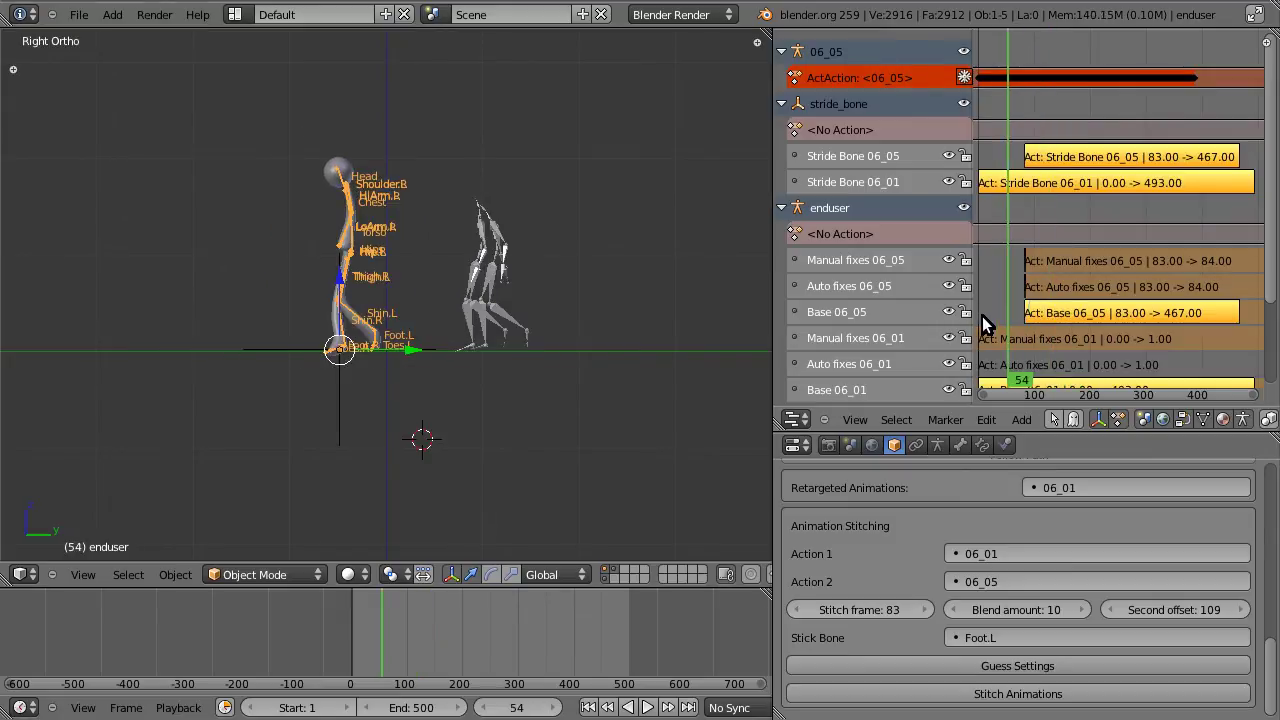
scroll(1002, 340, "right", 2, "ctrl")
scroll(1006, 314, "up", 2)
left_click(1040, 310)
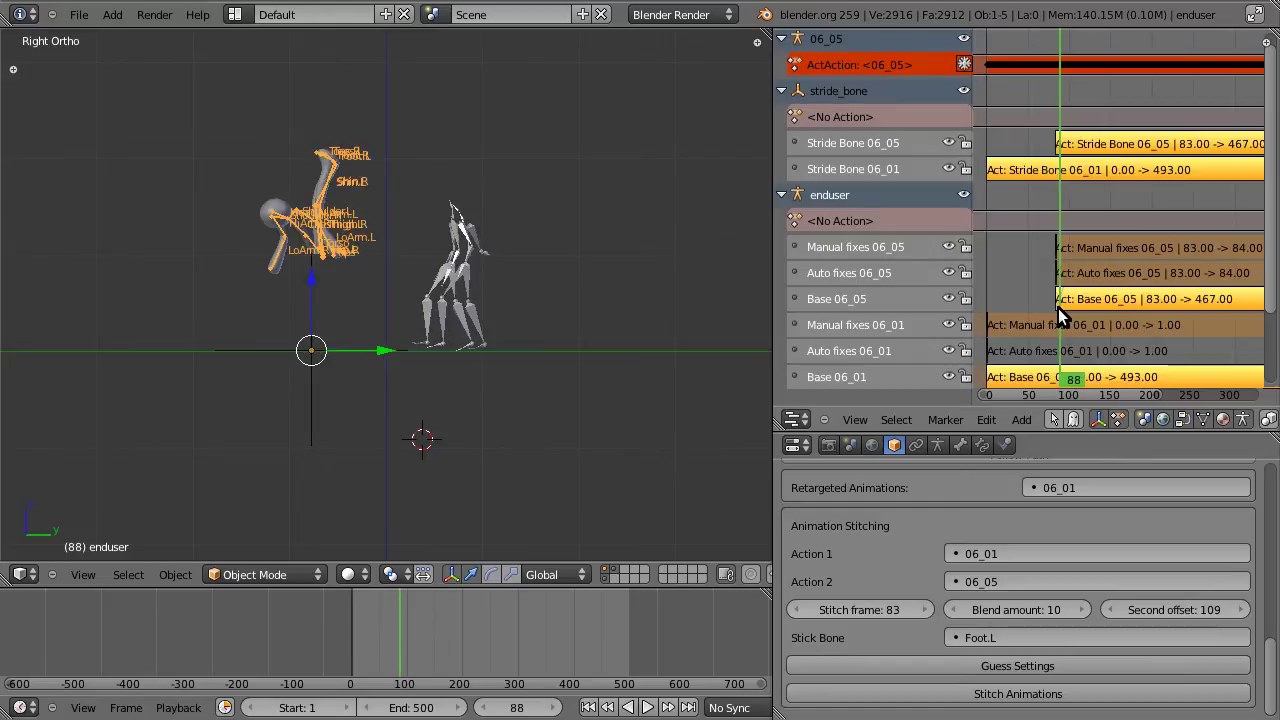
Set the blend amount to 30, re-stitch, and scrub around the stitch point.
left_click(1060, 611)
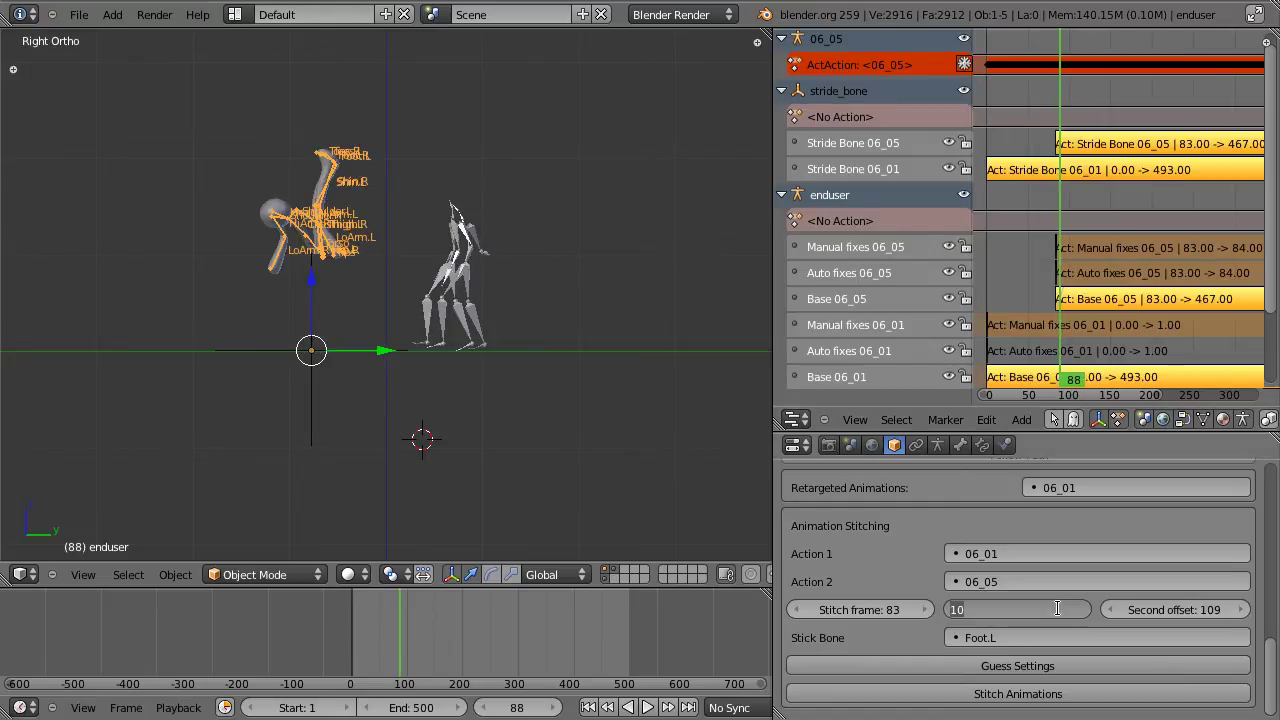
type("30")
key("Return")
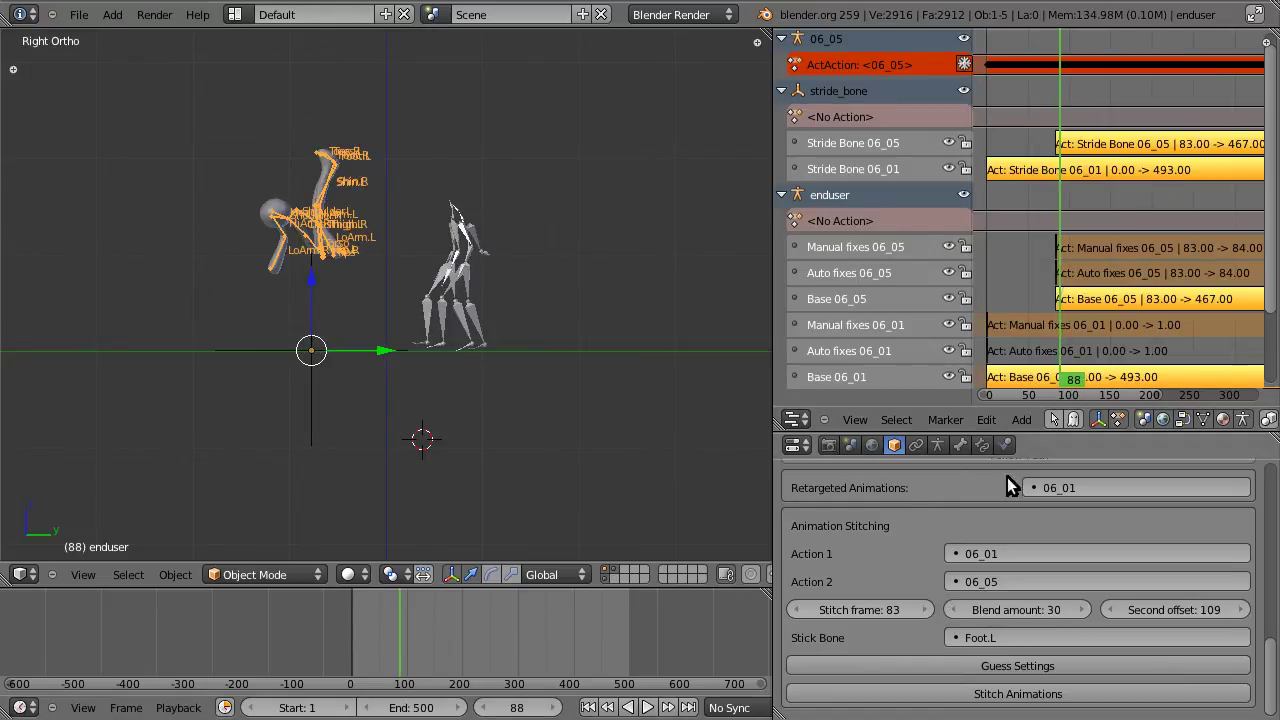
left_click(1042, 693)
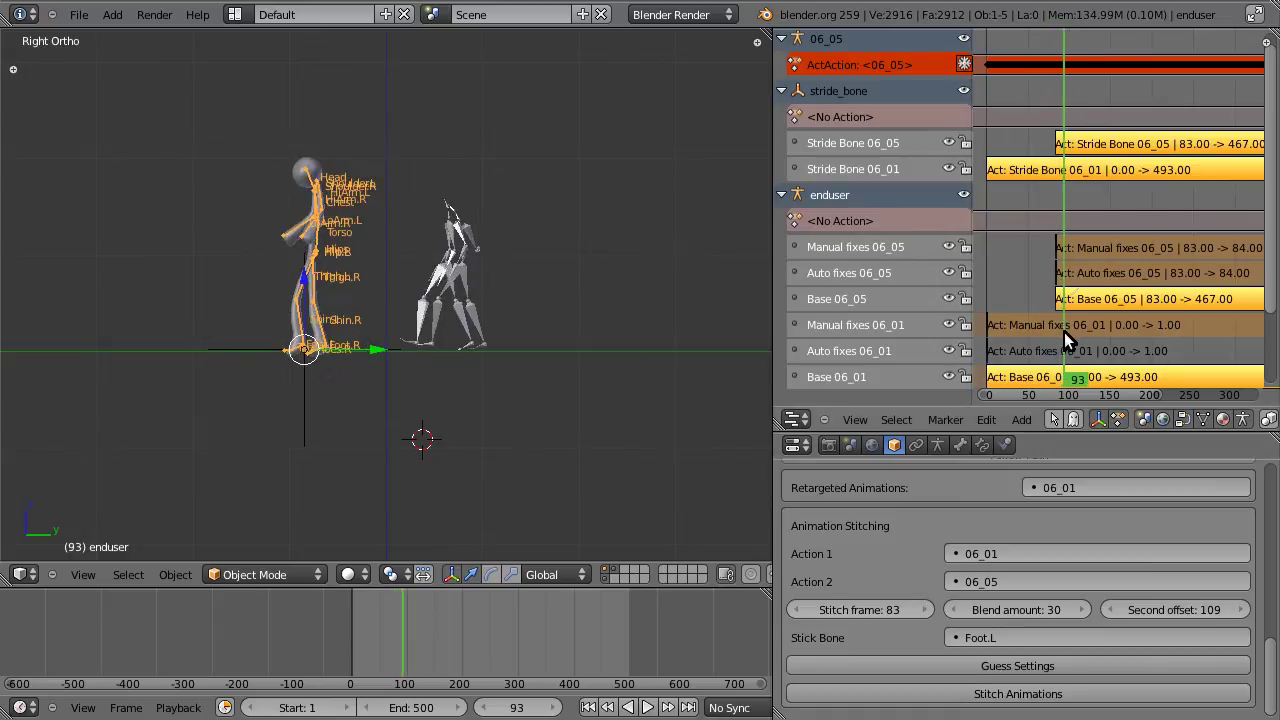
mouse_move(1064, 332)
left_mouse_down()
mouse_move(1082, 330)
mouse_move(1057, 332)
left_mouse_up()
left_click(1054, 617)
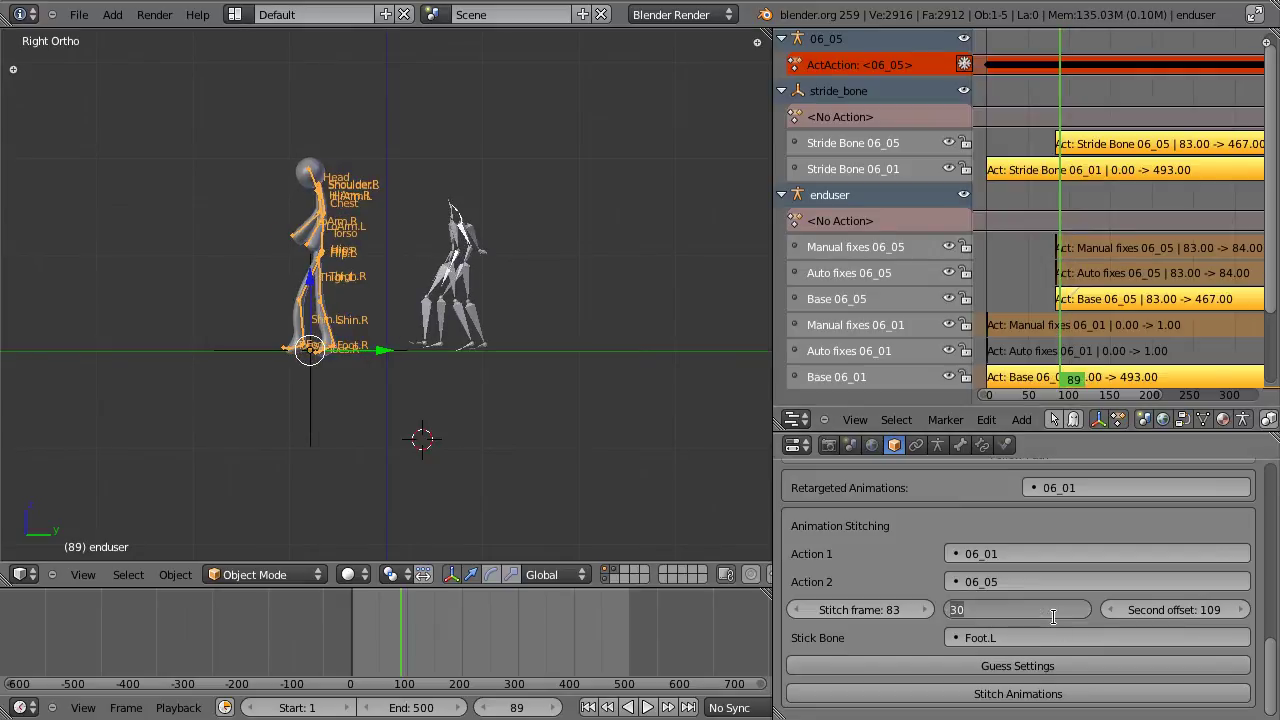
key("Return")
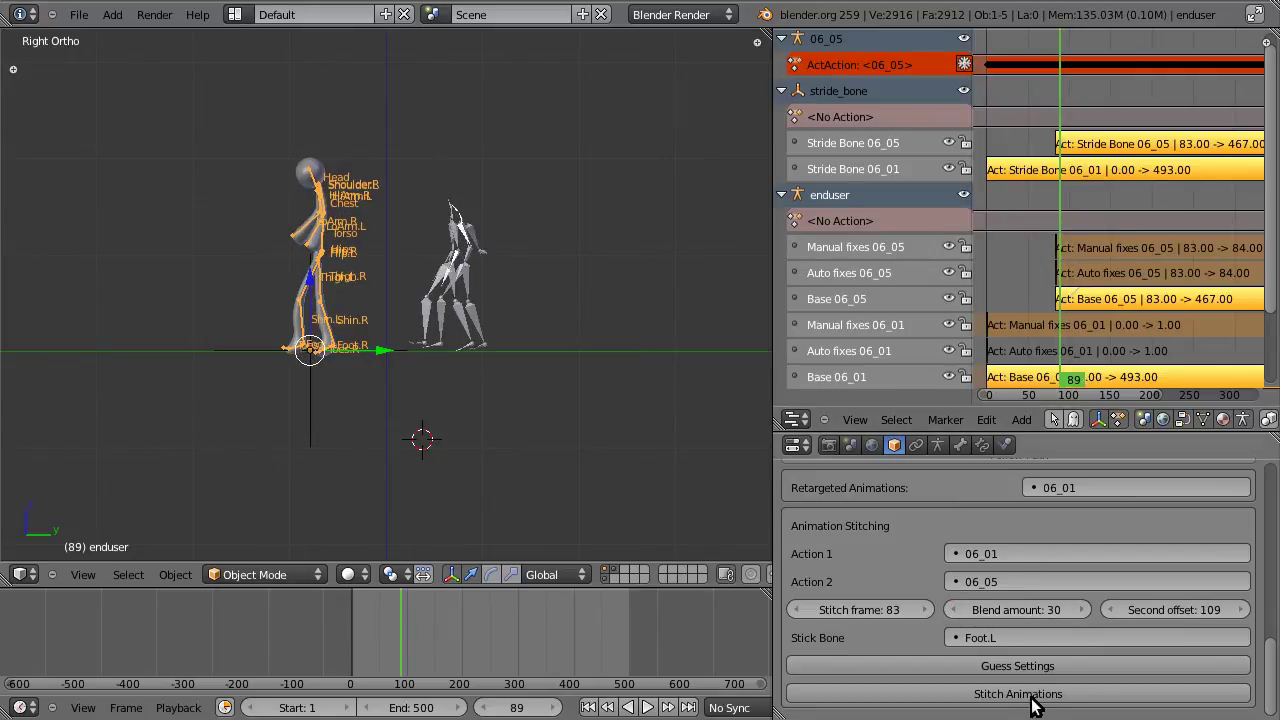
left_click(1035, 694)
left_click_drag(1049, 303, 1066, 304)
Try a blend amount of 31, then drop it to 3 and re-stitch, checking frame 82.
left_click(1058, 610)
type("31")
key("Return")
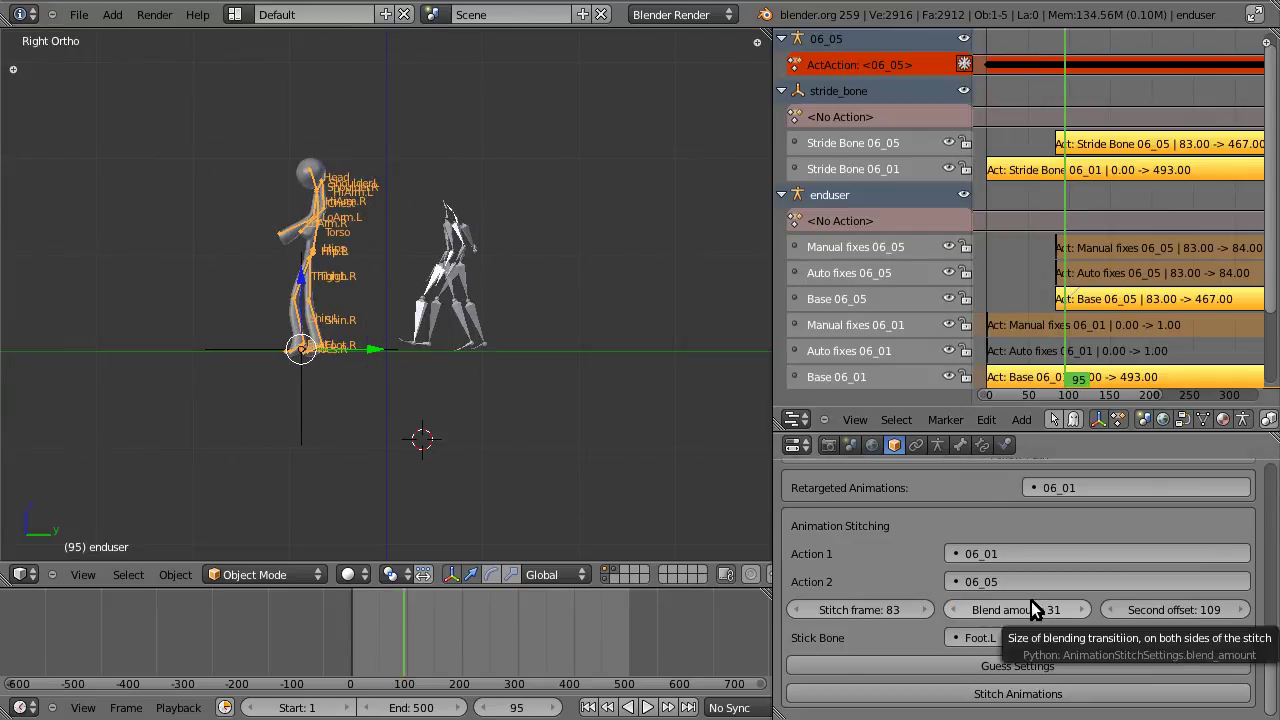
mouse_move(1031, 601)
left_mouse_down()
mouse_move(1012, 608)
mouse_move(1030, 611)
left_mouse_up()
left_click(1082, 607)
left_click(1074, 694)
left_click(1055, 323)
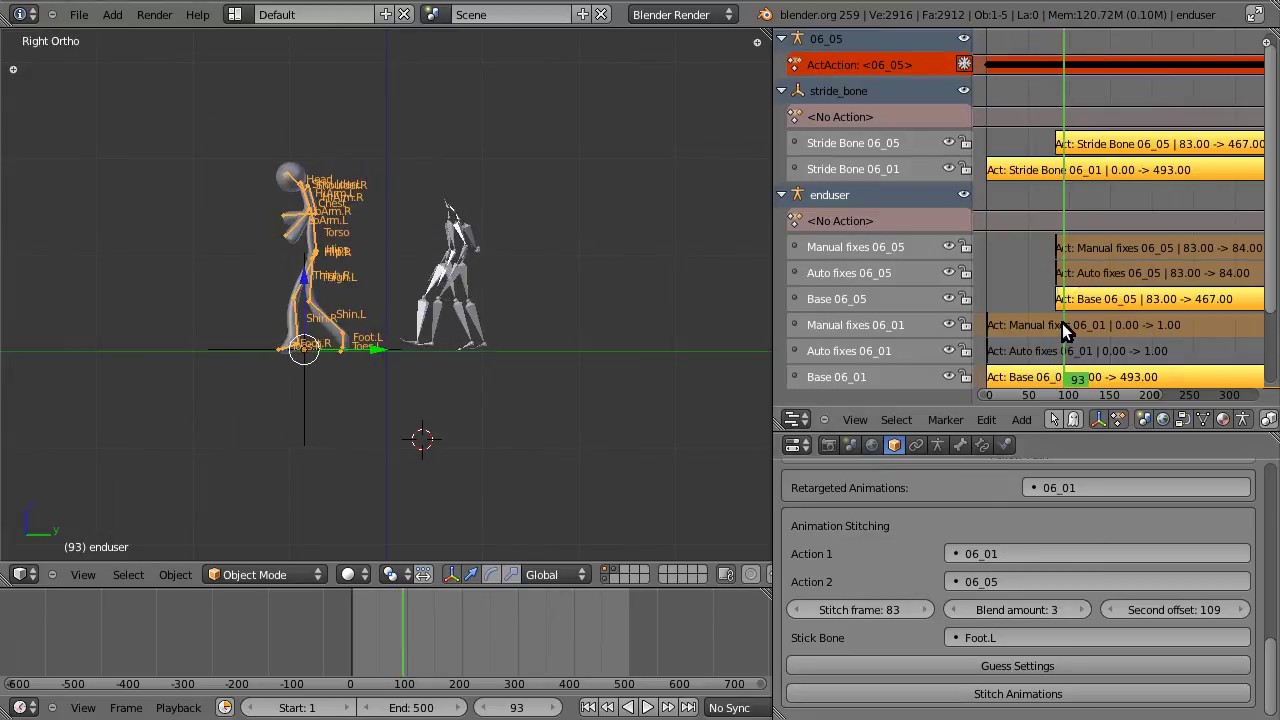
key("Right")
Raise the blend amount to 15 and scrub around frames 82–83 to check the blend.
scroll(1084, 611, "up", 8, "ctrl")
left_click(1058, 325)
left_click_drag(1058, 325, 1054, 328)
scroll(1085, 607, "up", 4, "ctrl")
middle_click_drag(430, 500, 551, 494)
scroll(549, 493, "up", 3)
left_click(1054, 277)
left_click_drag(1053, 275, 1052, 275)
Orbit the 3D view from front and side while scrubbing through the walk-to-dribble transition.
middle_click_drag(525, 422, 461, 411)
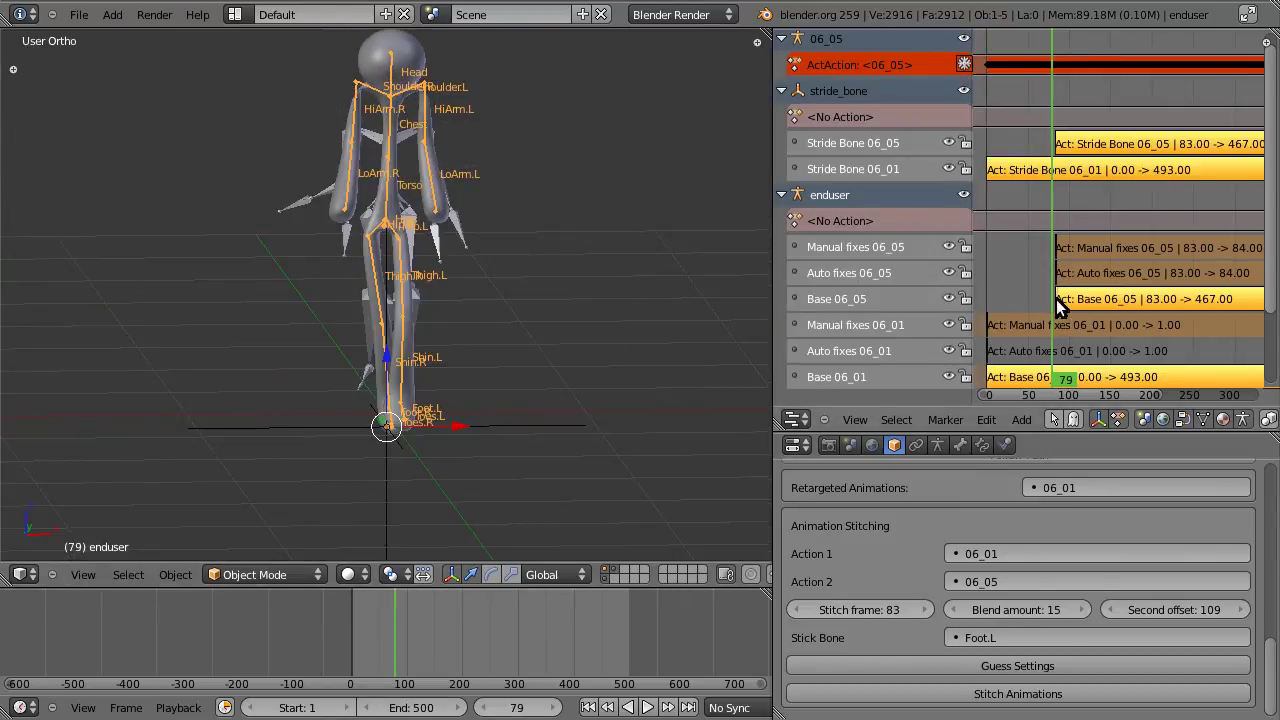
mouse_move(1058, 301)
left_mouse_down()
mouse_move(1090, 306)
mouse_move(1046, 304)
left_mouse_up()
middle_click_drag(425, 346, 291, 398)
left_click_drag(1030, 200, 1060, 211)
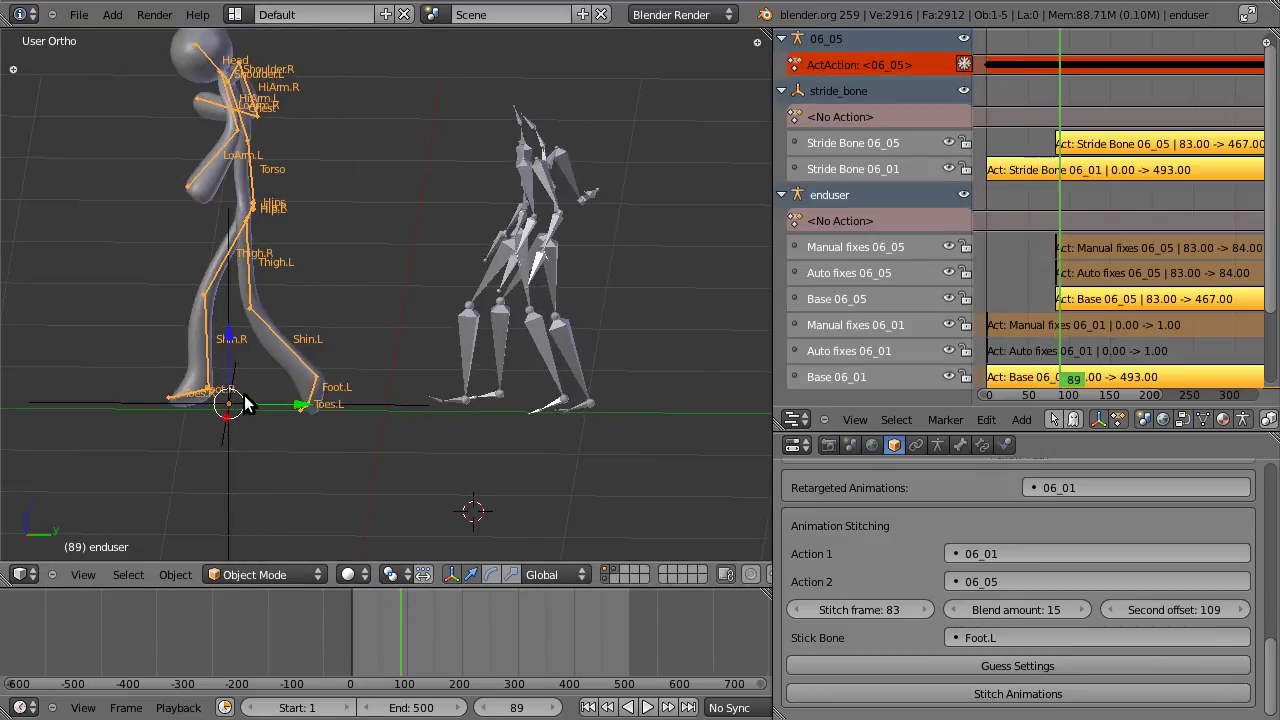
middle_click_drag(328, 443, 986, 583)
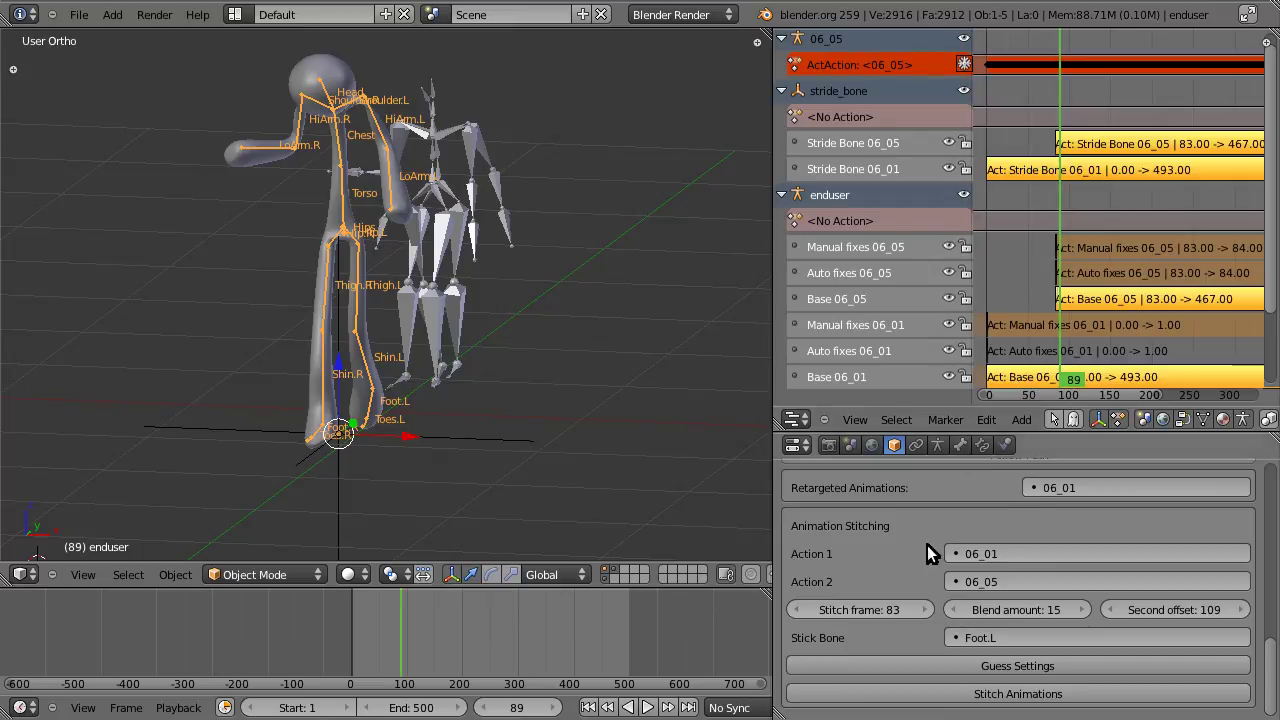
Mute the Manual fixes, Auto fixes and Base 06_05 tracks to review the walk alone.
left_click(892, 611)
left_click(1062, 259)
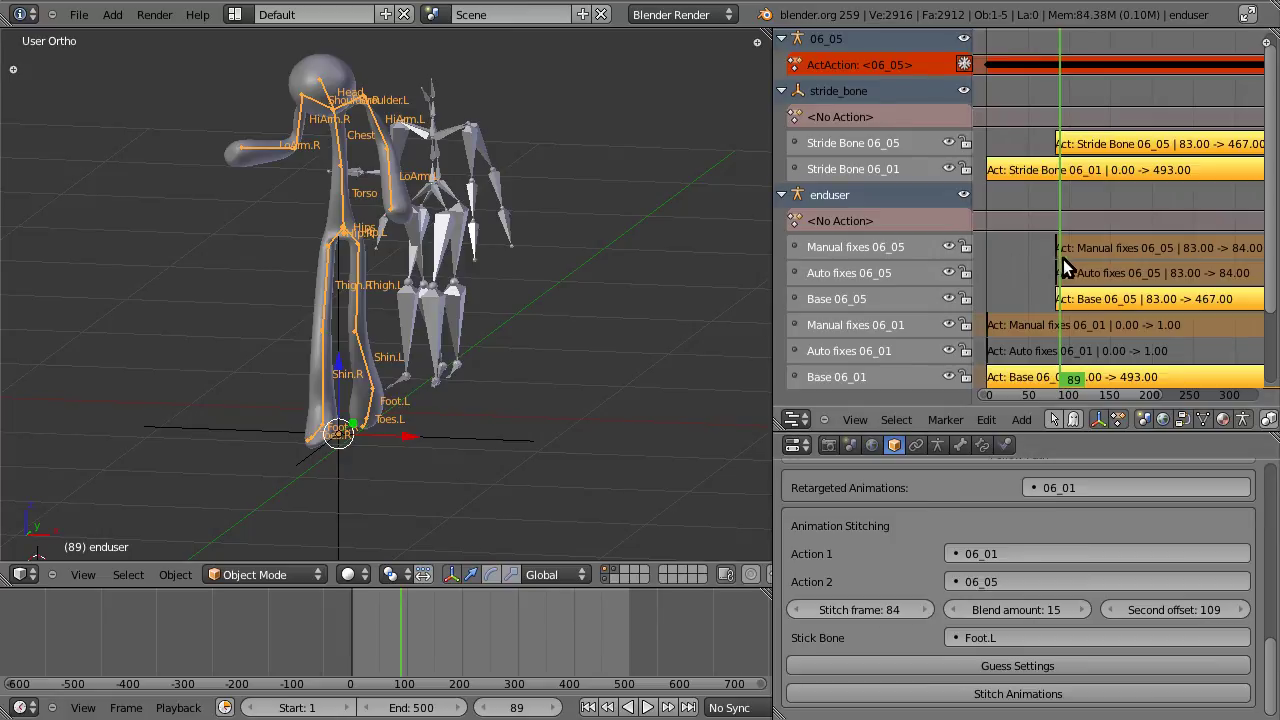
left_click_drag(1062, 259, 1052, 259)
left_click(947, 298)
left_click(949, 272)
left_click(950, 247)
left_click(1049, 312)
left_click_drag(1049, 312, 1100, 315)
middle_click_drag(560, 330, 195, 420)
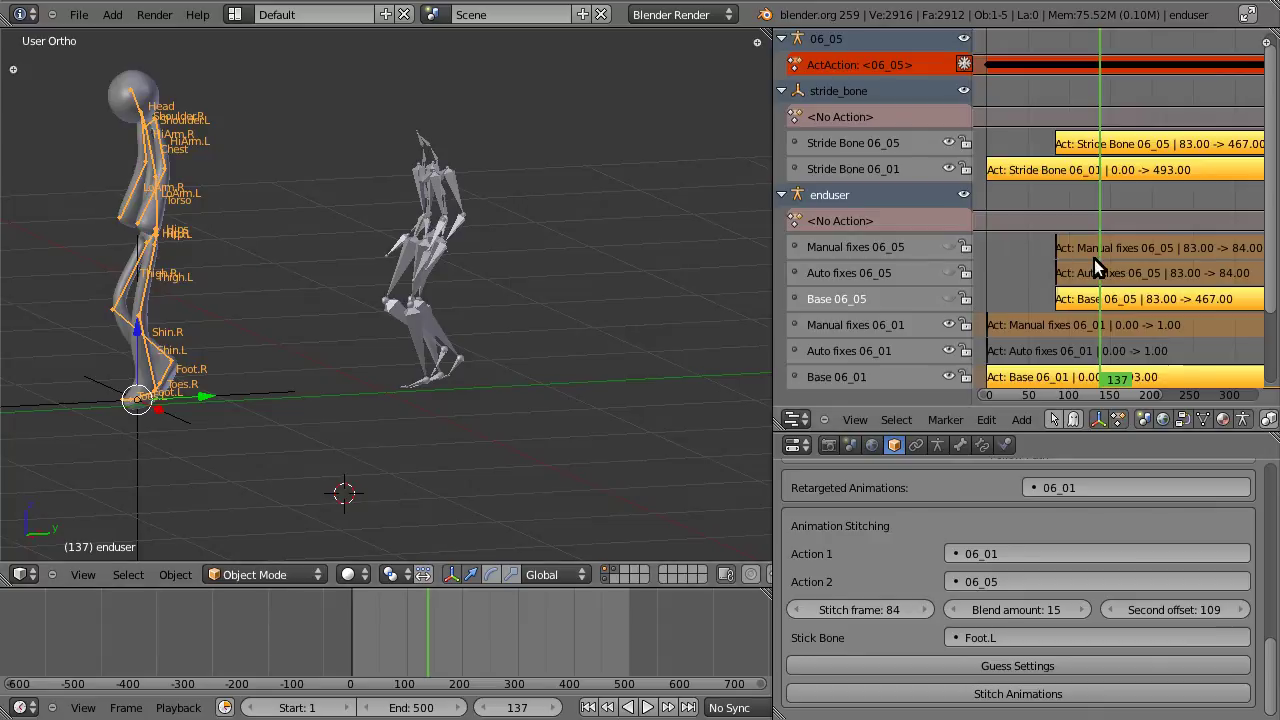
mouse_move(1098, 259)
left_mouse_down()
mouse_move(1040, 266)
mouse_move(1101, 282)
left_mouse_up()
Set the stitch frame to 136, unmute the Base and Manual fixes 06_05 tracks, and re-stitch.
left_click(858, 609)
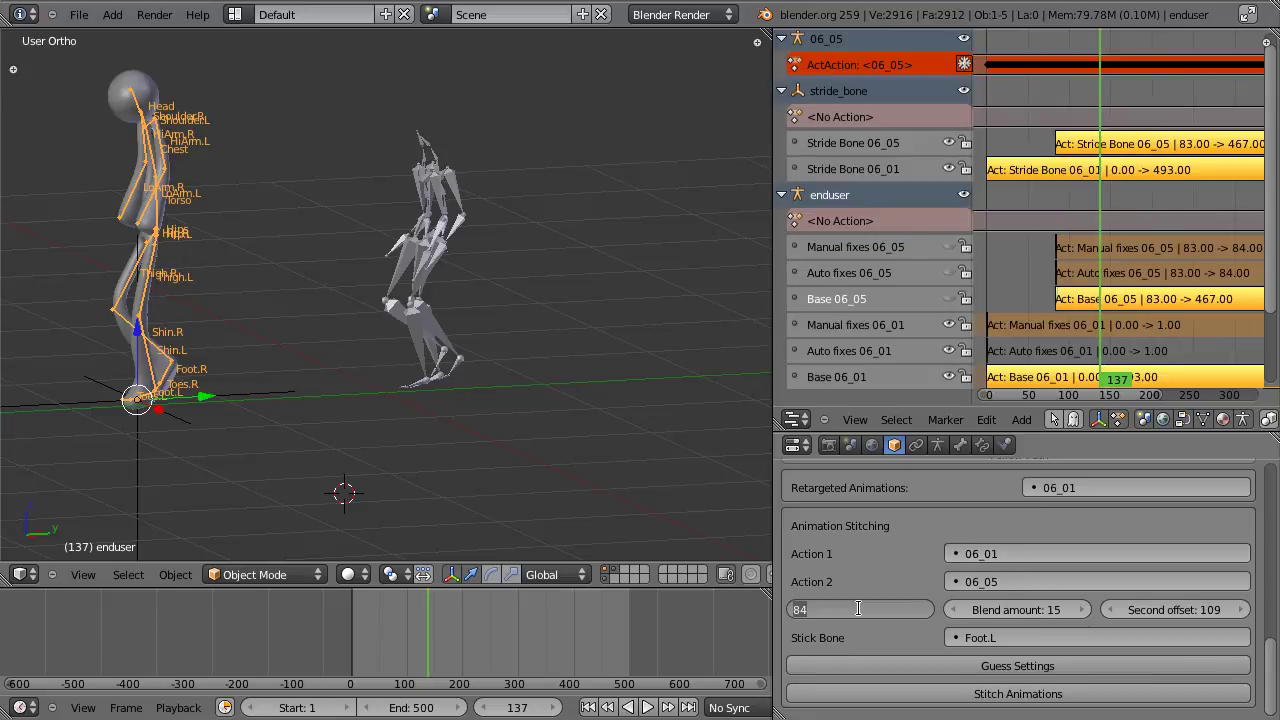
type("136")
key("Return")
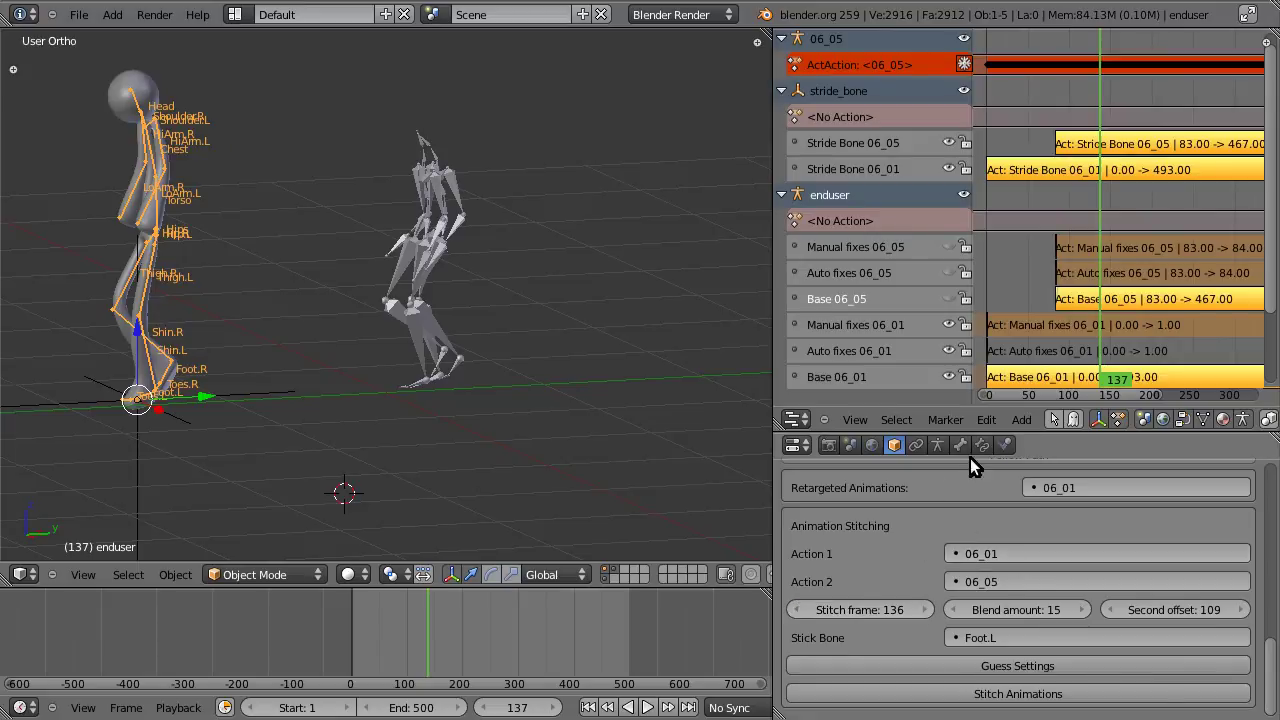
left_click(948, 298)
left_click(948, 246)
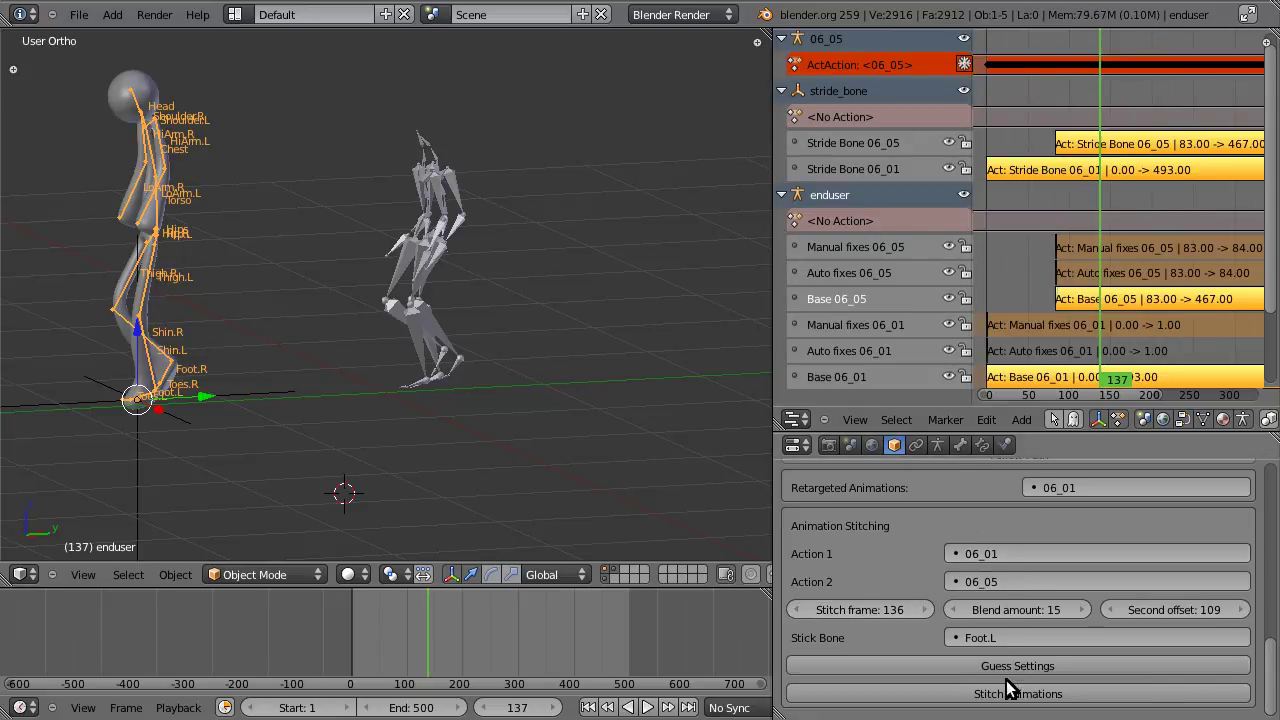
left_click(1012, 694)
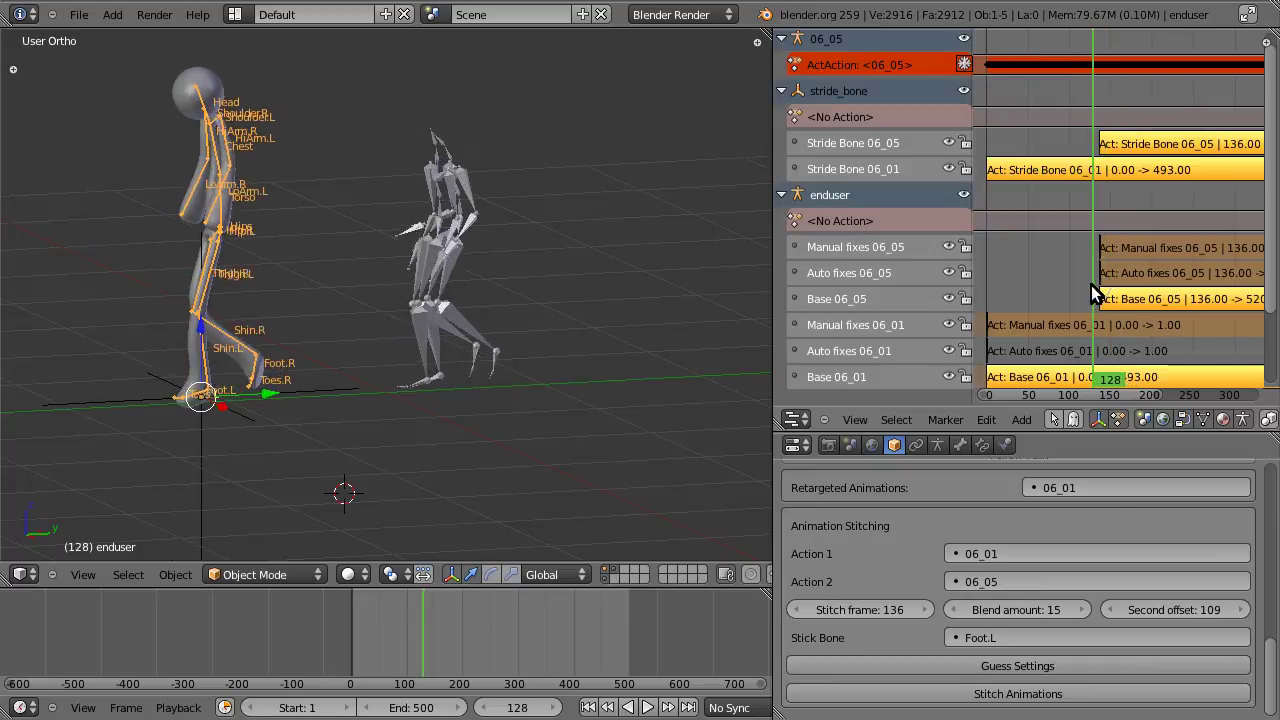
Try blend amounts of 27 and 18, re-stitching and scrubbing through frame 147.
left_click(1083, 611)
left_click(1083, 611)
left_click(1083, 611)
left_click(390, 637)
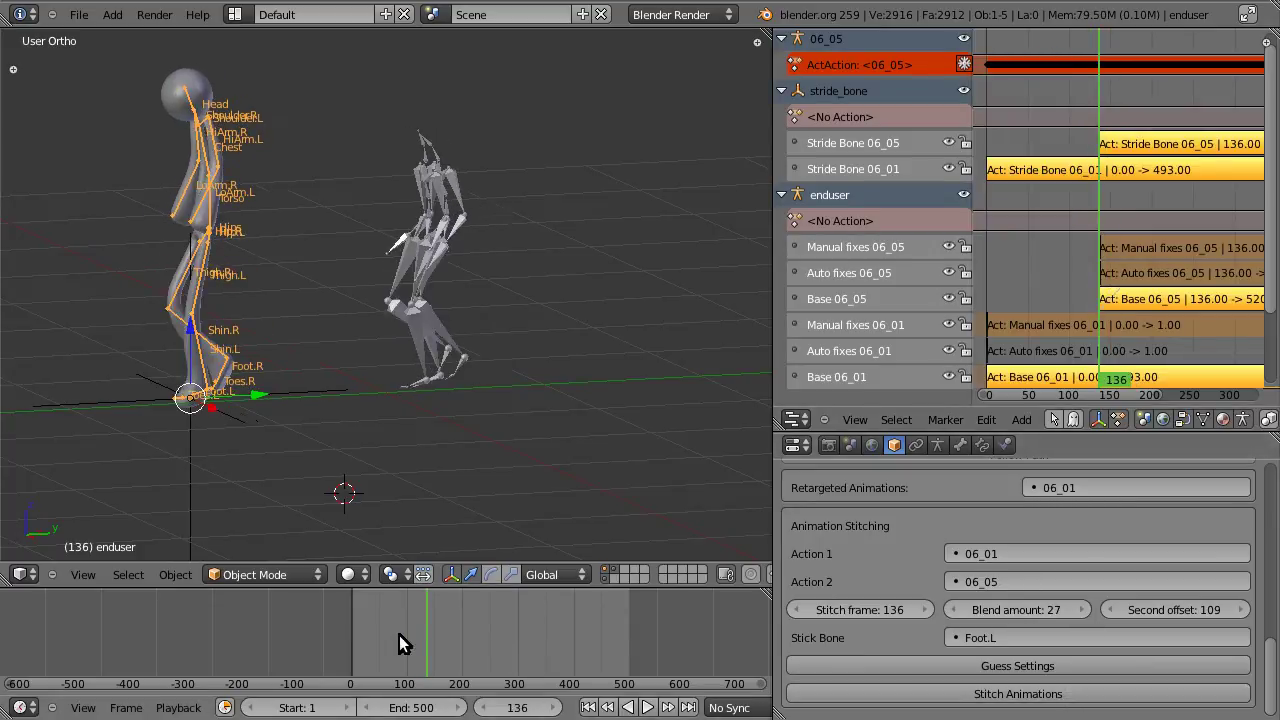
left_click_drag(385, 636, 428, 635)
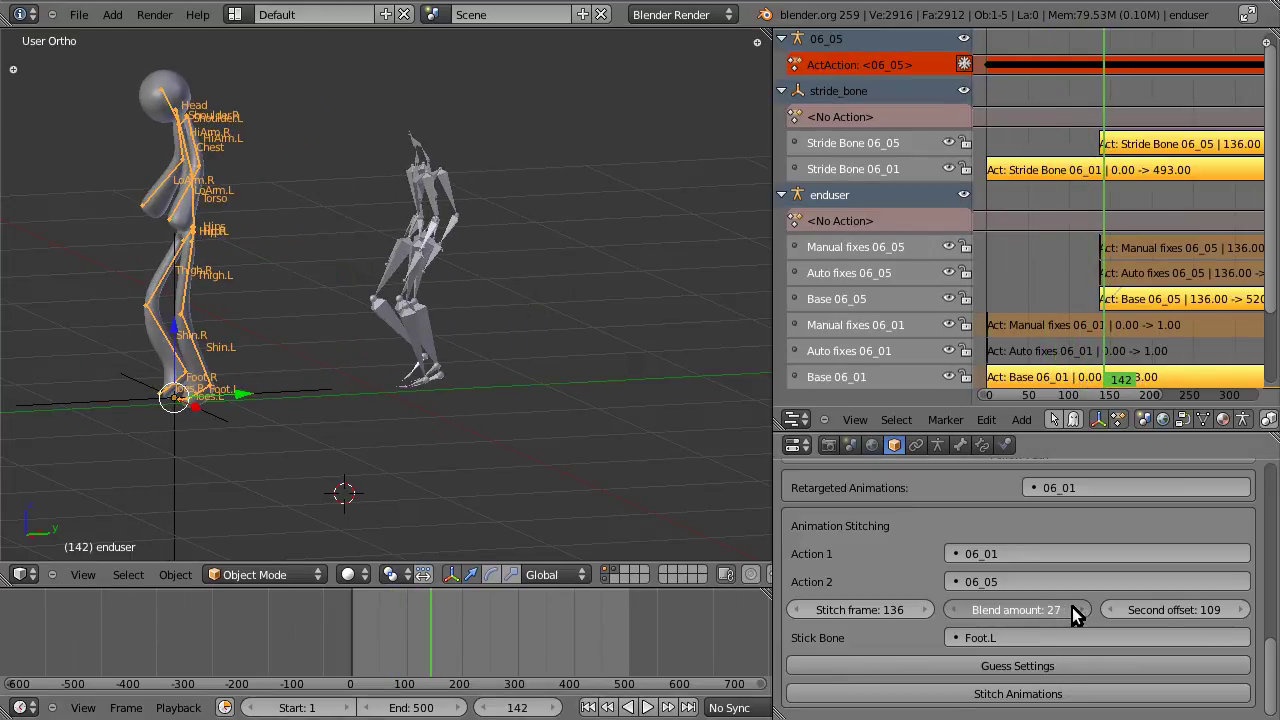
left_click(1060, 610)
type("18")
key("Return")
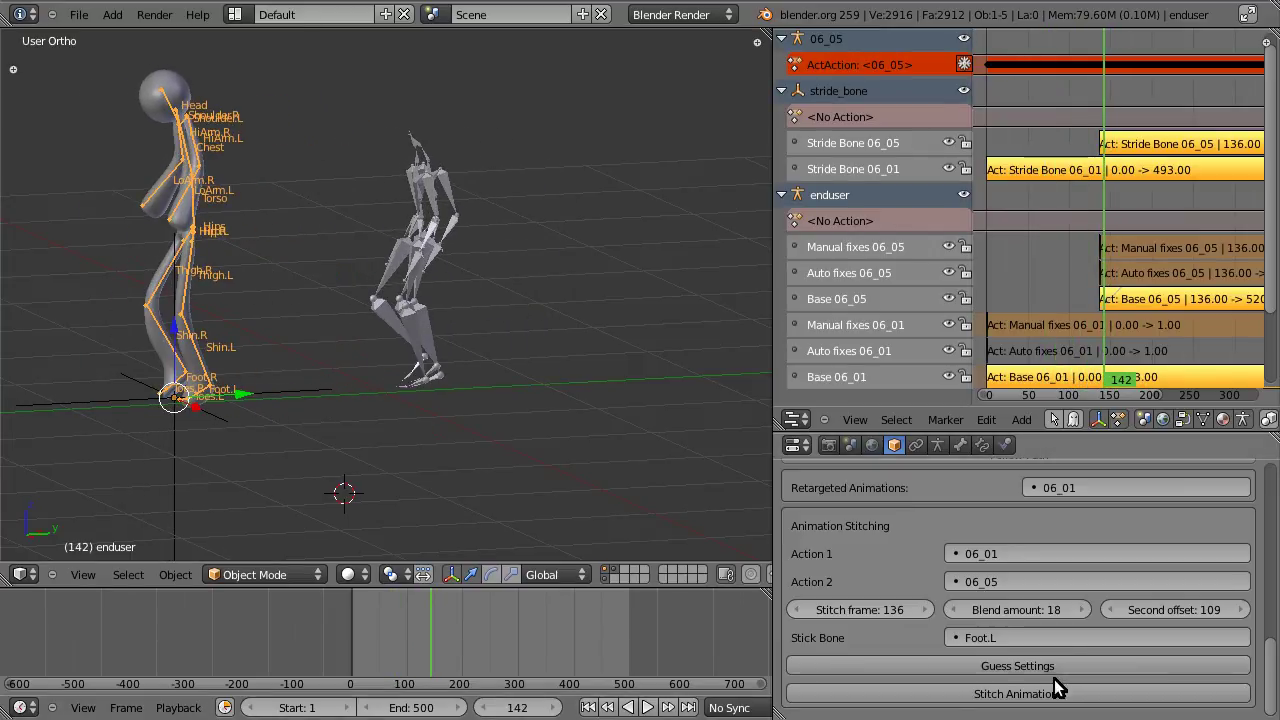
left_click(1058, 690)
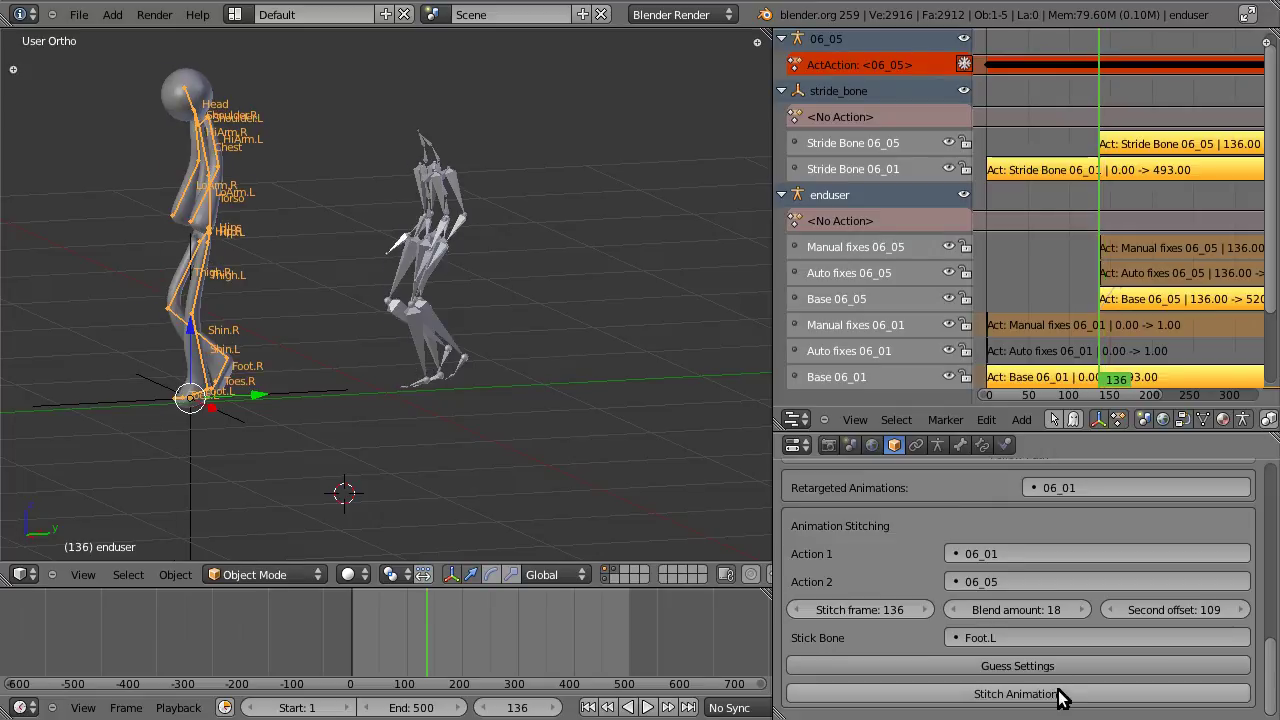
left_click(1102, 321)
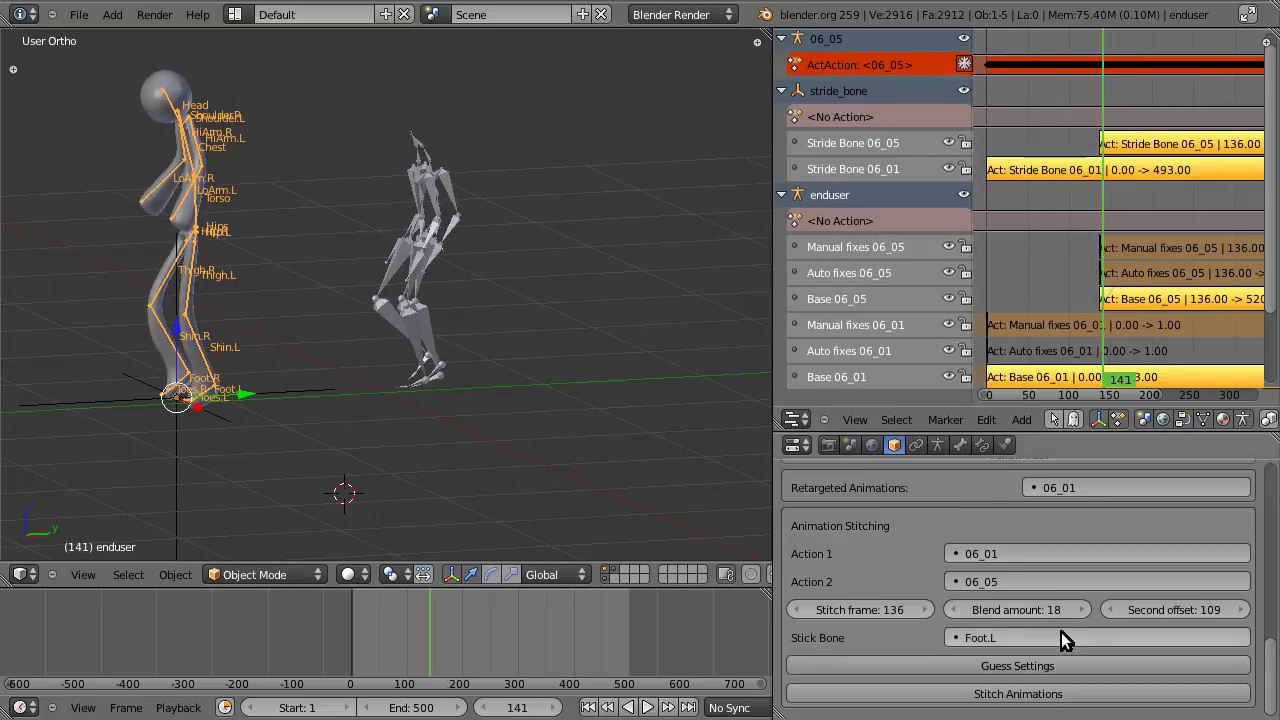
Lower the blend amount to 9, re-stitch, and play the transition.
left_click(953, 610)
left_click(953, 610)
left_click(953, 610)
left_click(976, 694)
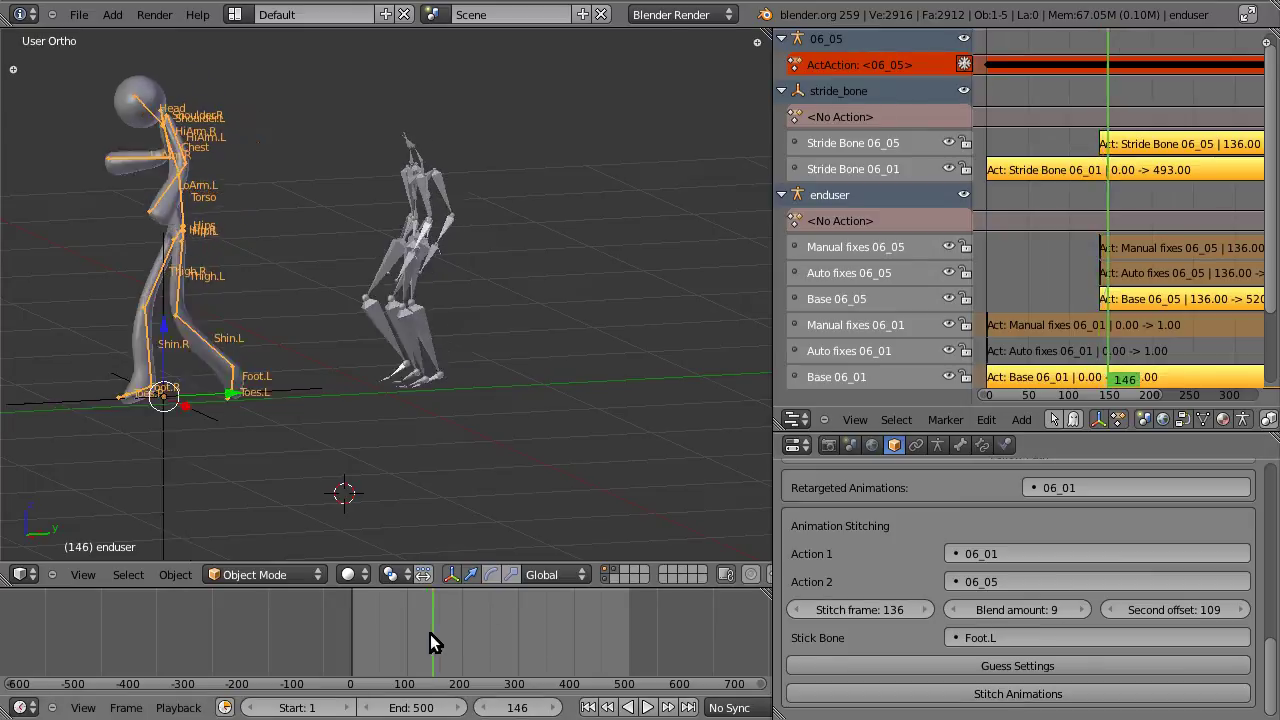
mouse_move(426, 634)
left_mouse_down()
mouse_move(440, 631)
mouse_move(408, 634)
left_mouse_up()
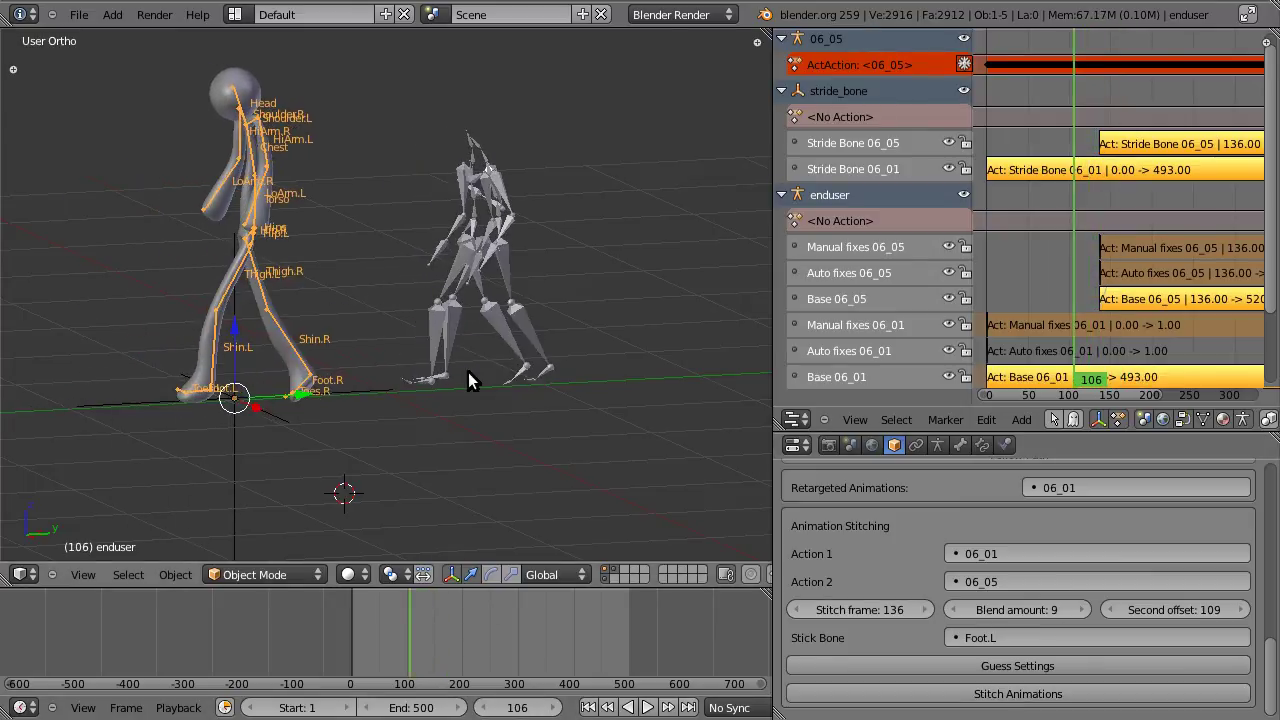
key("alt+a")
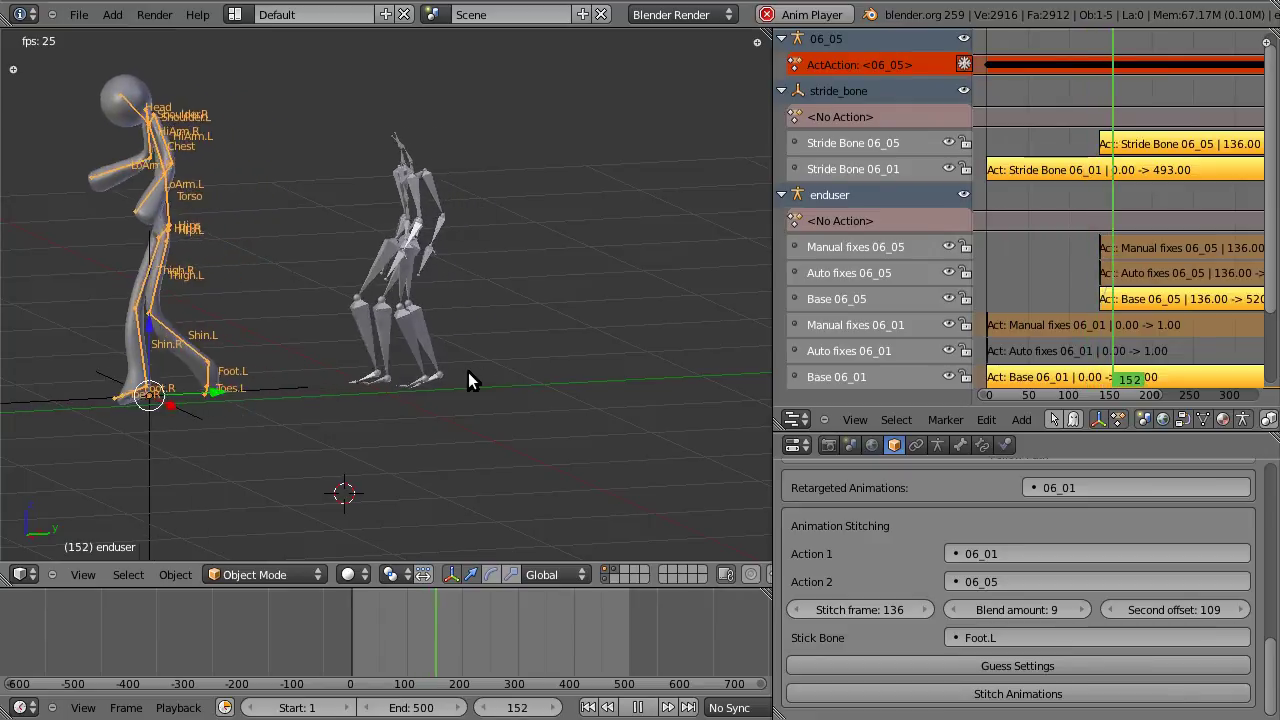
key("Escape")
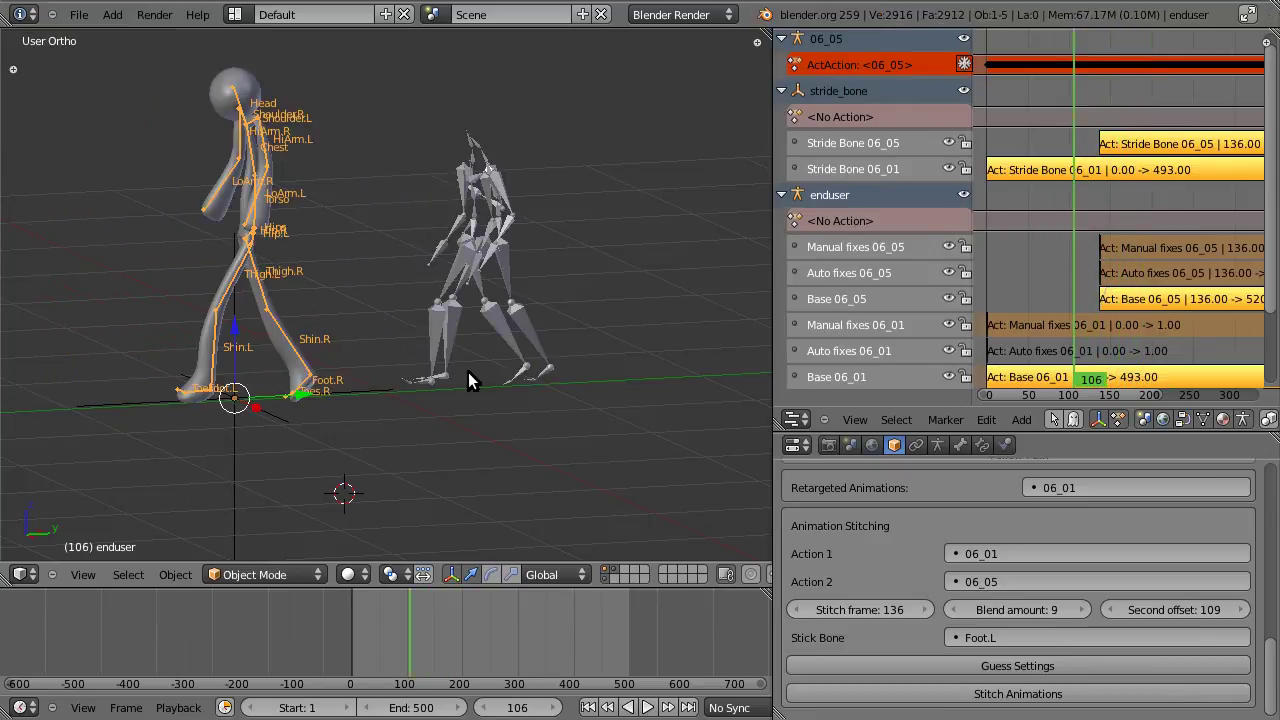
Raise the blend amount to 15, re-stitch, and play the animation.
left_click(1083, 610)
left_click(1083, 610)
left_click(1083, 610)
left_click(1083, 610)
left_click(1083, 610)
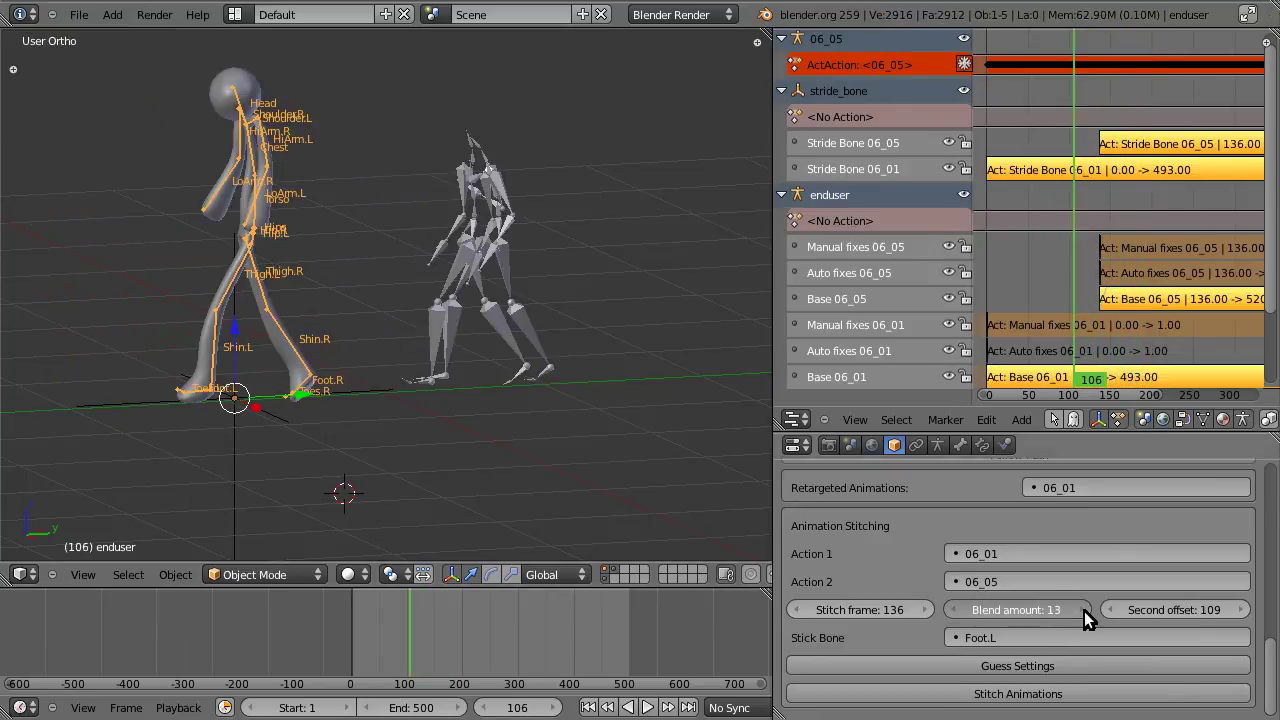
left_click(1083, 610)
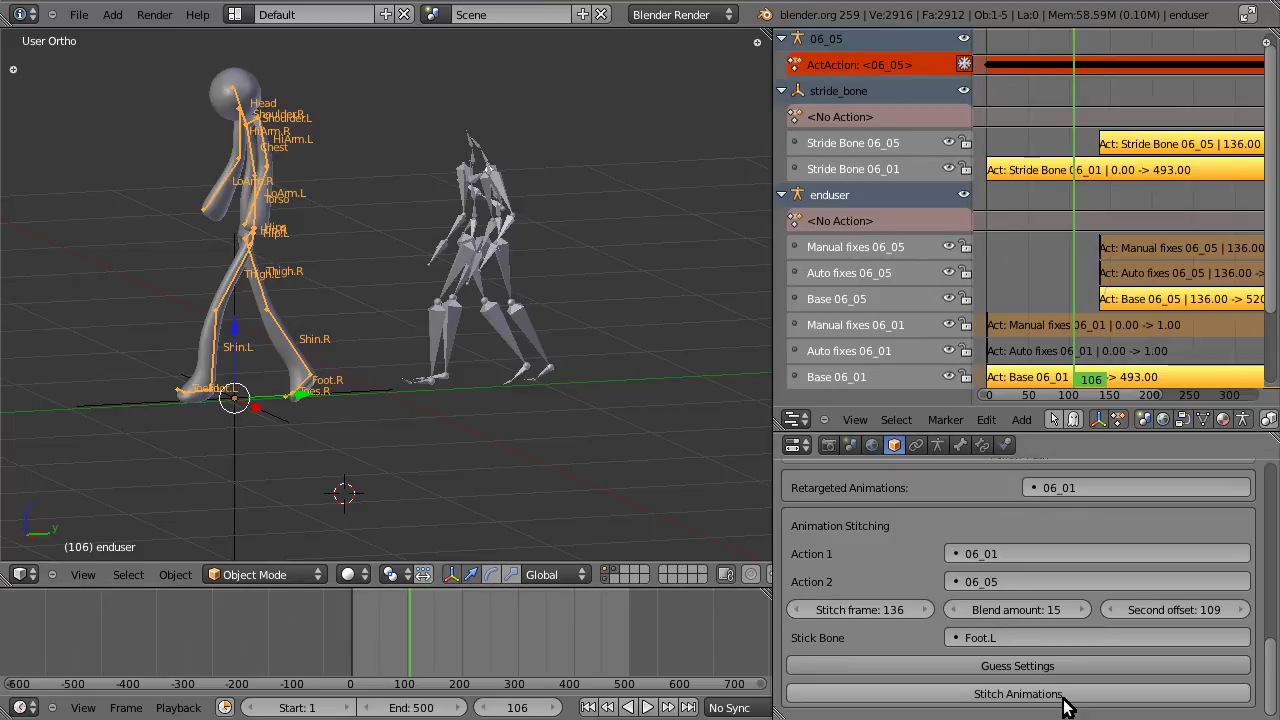
left_click(825, 694)
key("alt+a")
Stop playback and scrub from frame 136 to about 151 through the blended transition.
left_click(1040, 277)
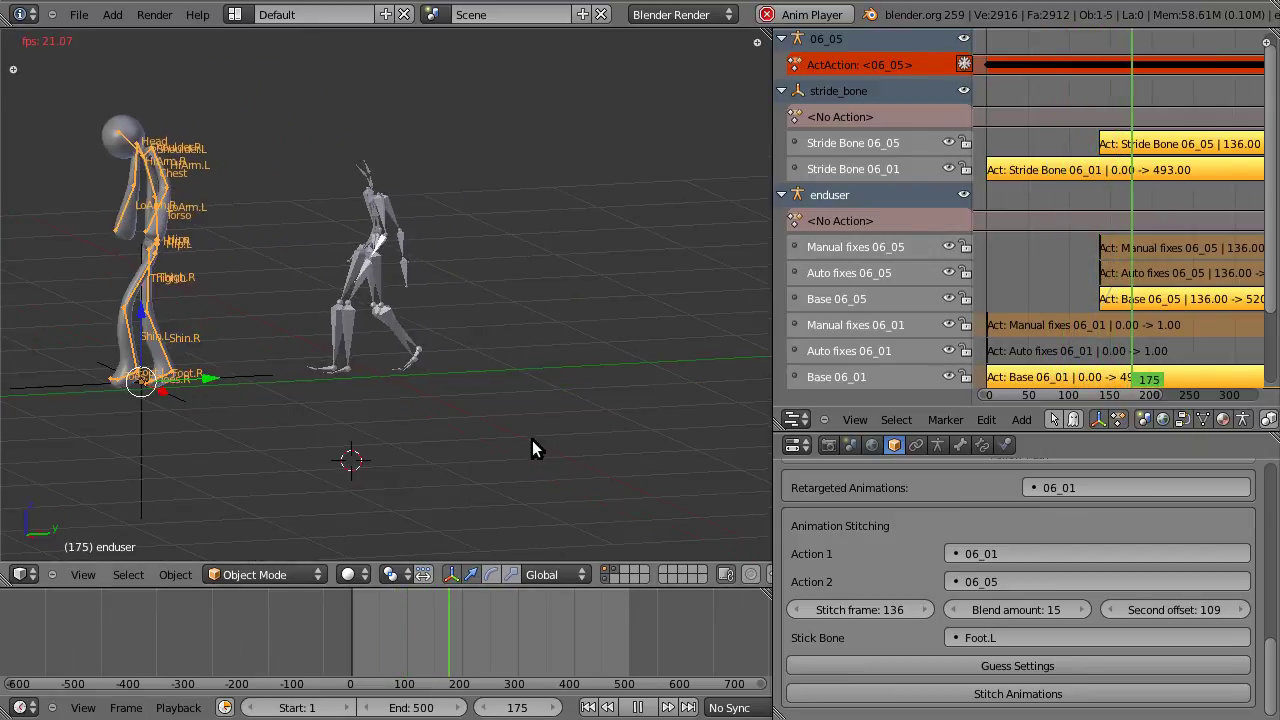
key("Escape")
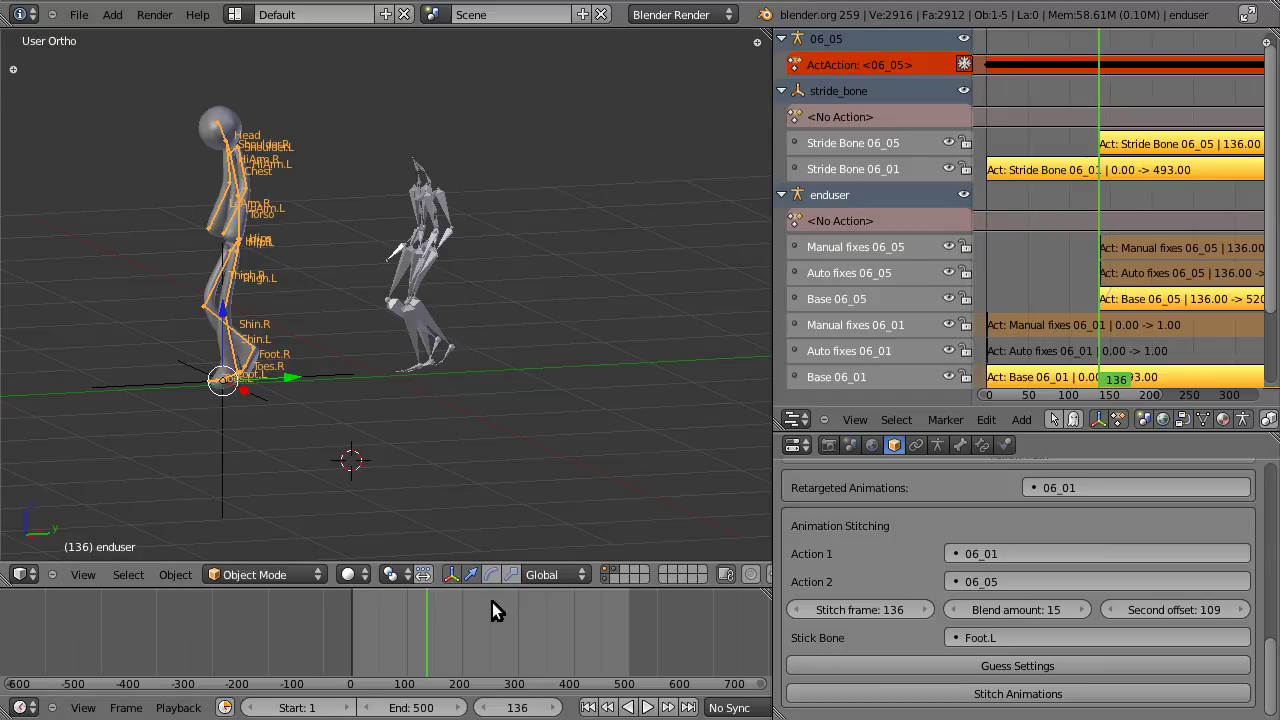
left_click_drag(425, 623, 436, 629)
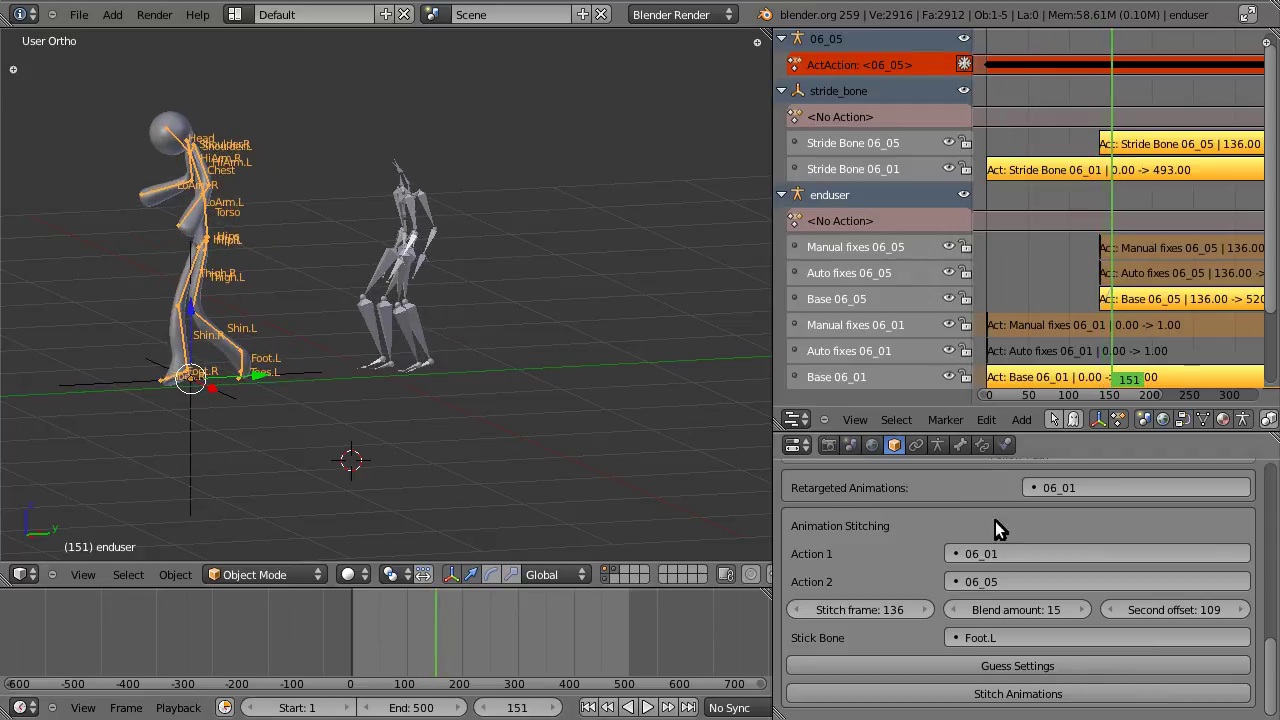
Try second offsets of 104, 98, 101 and finally 107, re-stitching and scrubbing after each.
left_click(1109, 611)
left_click(1109, 611)
left_click(1108, 611)
left_click(1108, 611)
left_click(1108, 611)
left_click(1080, 694)
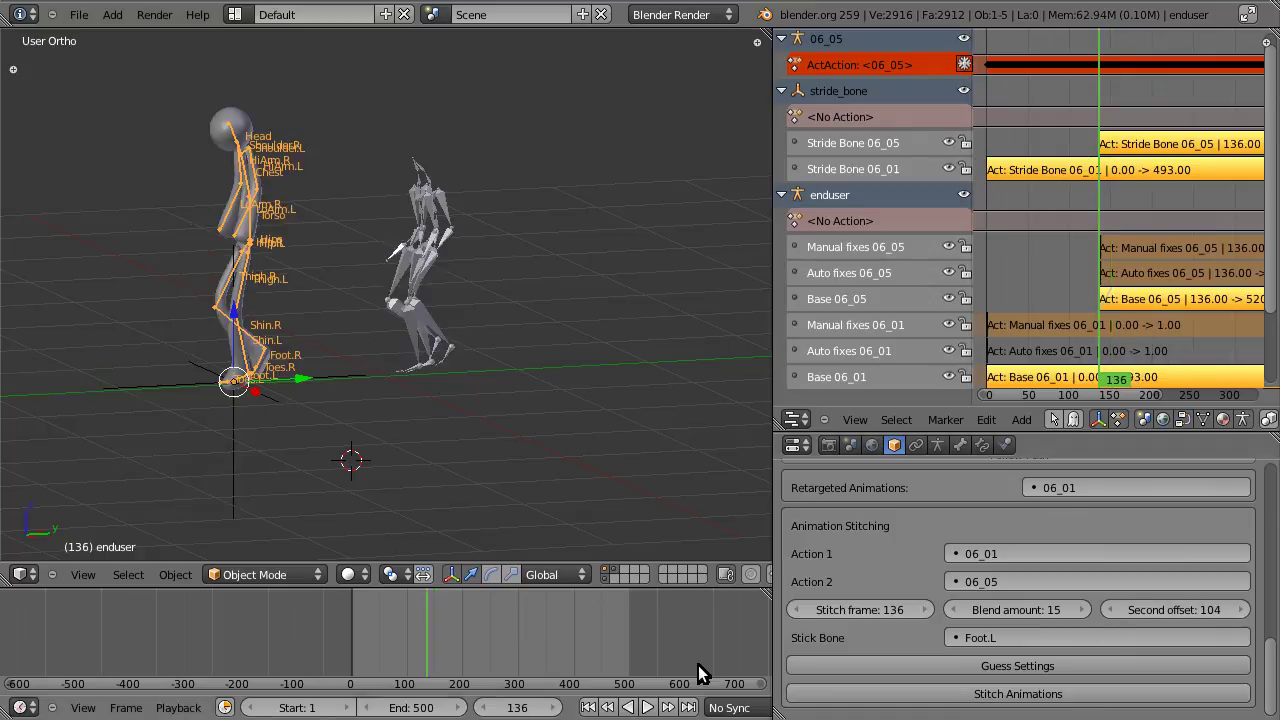
mouse_move(438, 651)
left_mouse_down()
mouse_move(421, 644)
mouse_move(438, 642)
left_mouse_up()
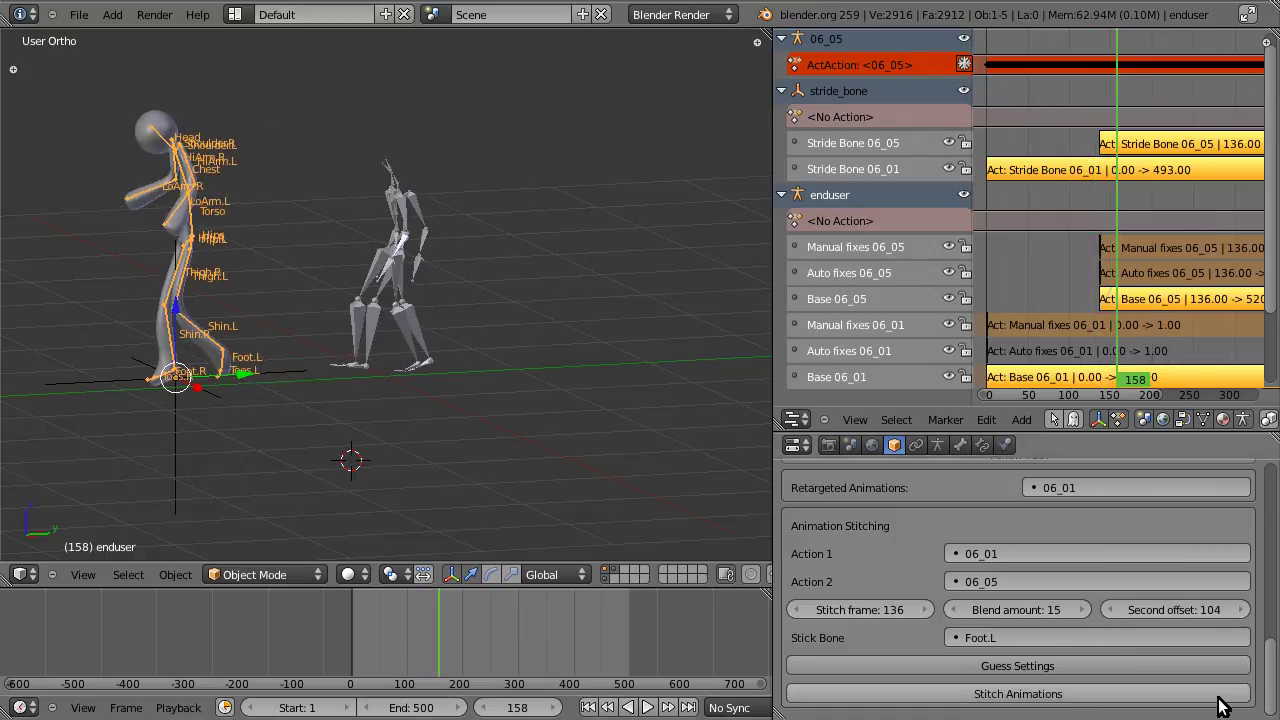
left_click(1110, 609)
left_click(1110, 609)
left_click(1110, 609)
left_click(1110, 609)
left_click(1110, 609)
left_click(1110, 694)
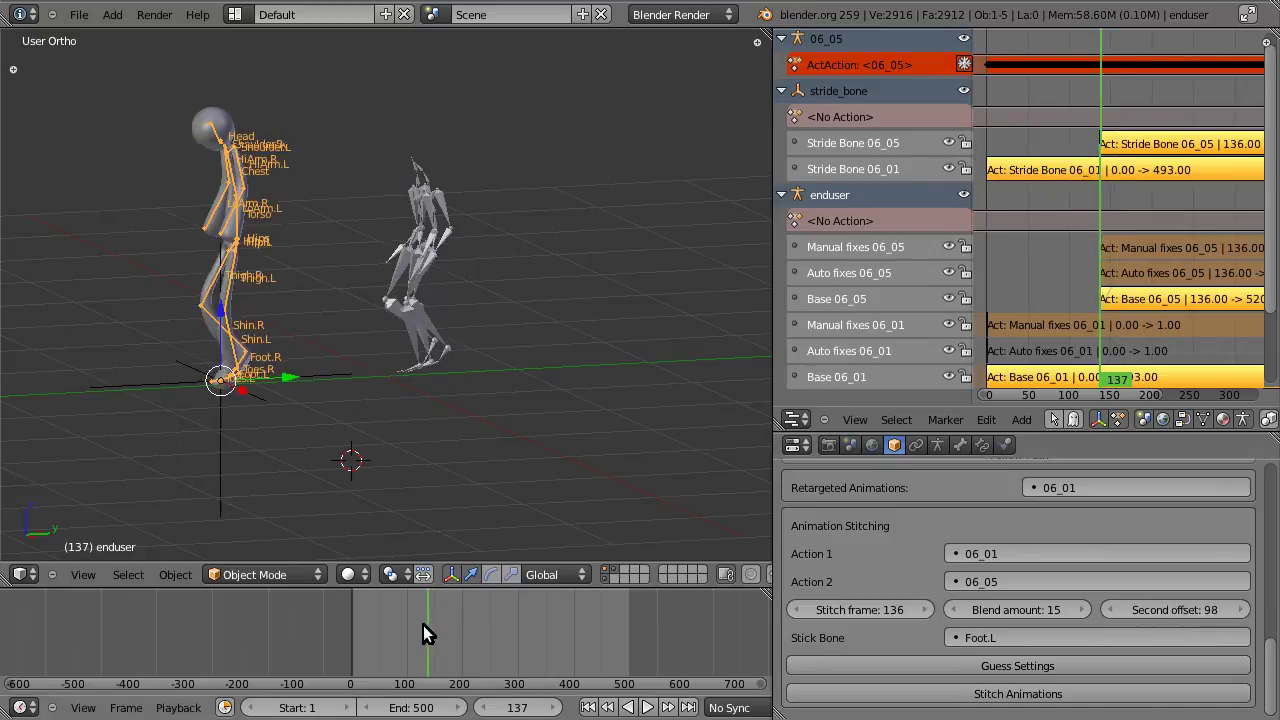
left_click_drag(422, 625, 434, 626)
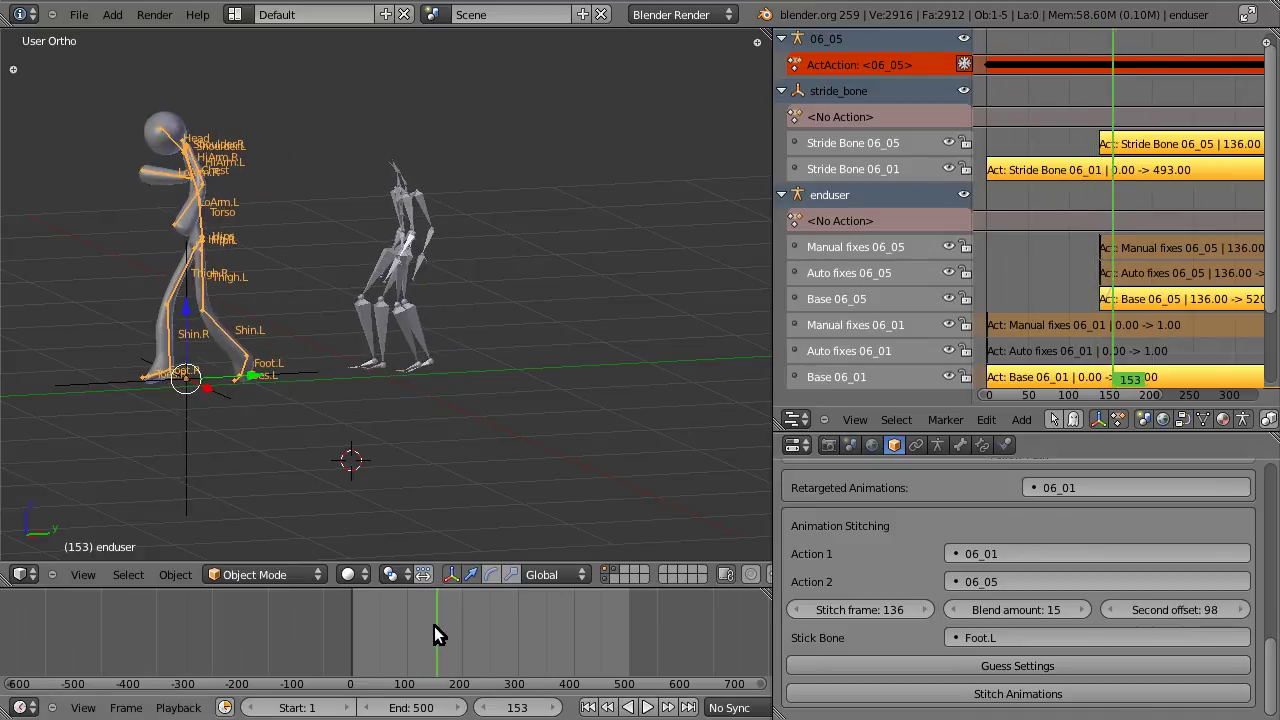
left_click(1244, 610)
left_click(1244, 610)
left_click(1244, 610)
left_click(1157, 700)
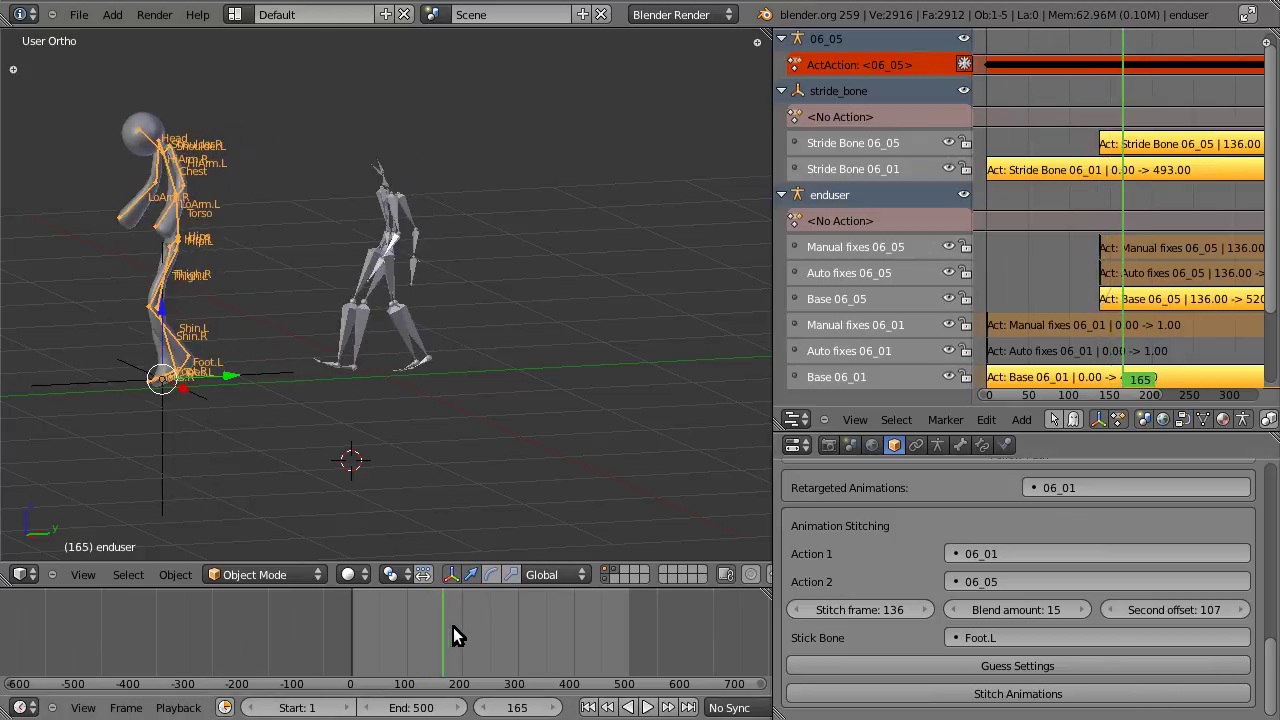